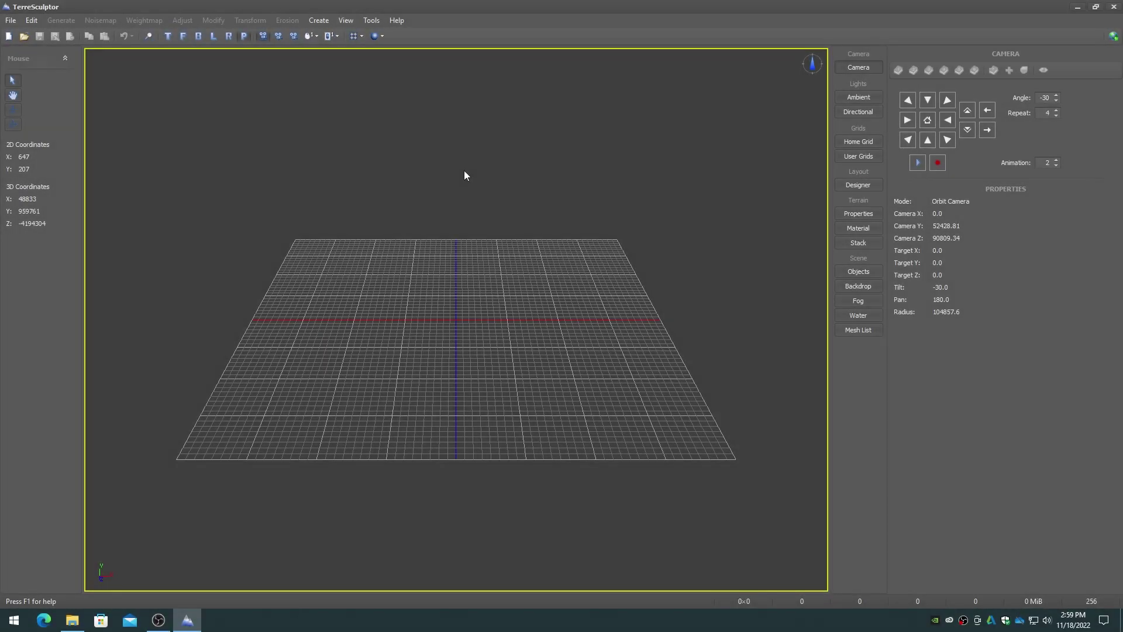
Step: Look through the terrain dimension settings and the Unreal Engine landscape sizes
left_click(369, 20)
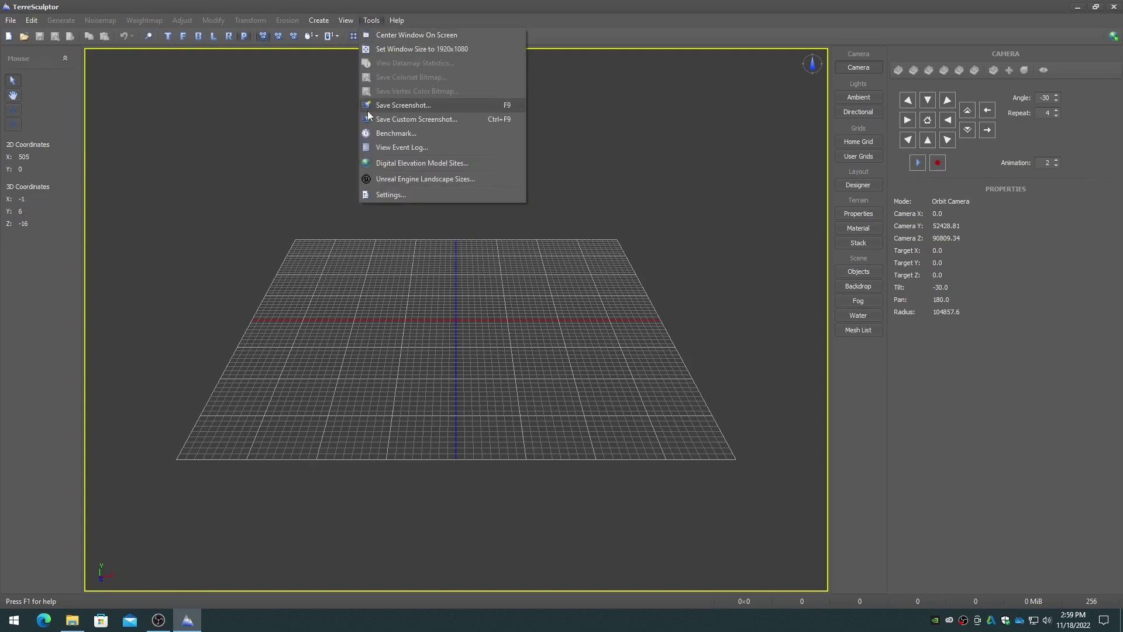
left_click(380, 198)
left_click(507, 173)
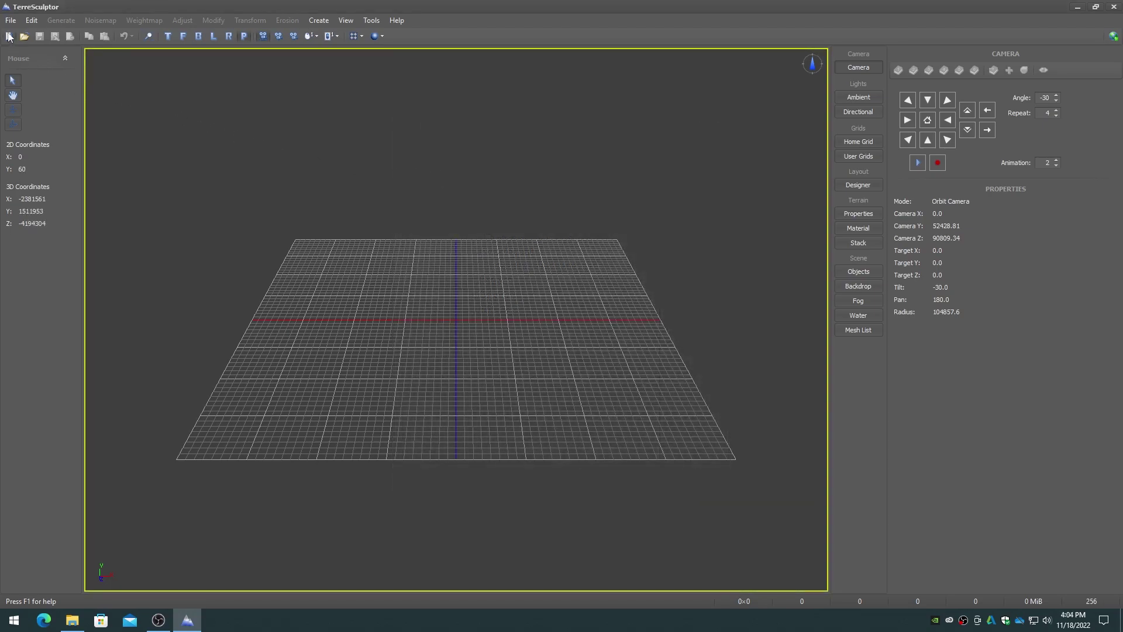
left_click(8, 35)
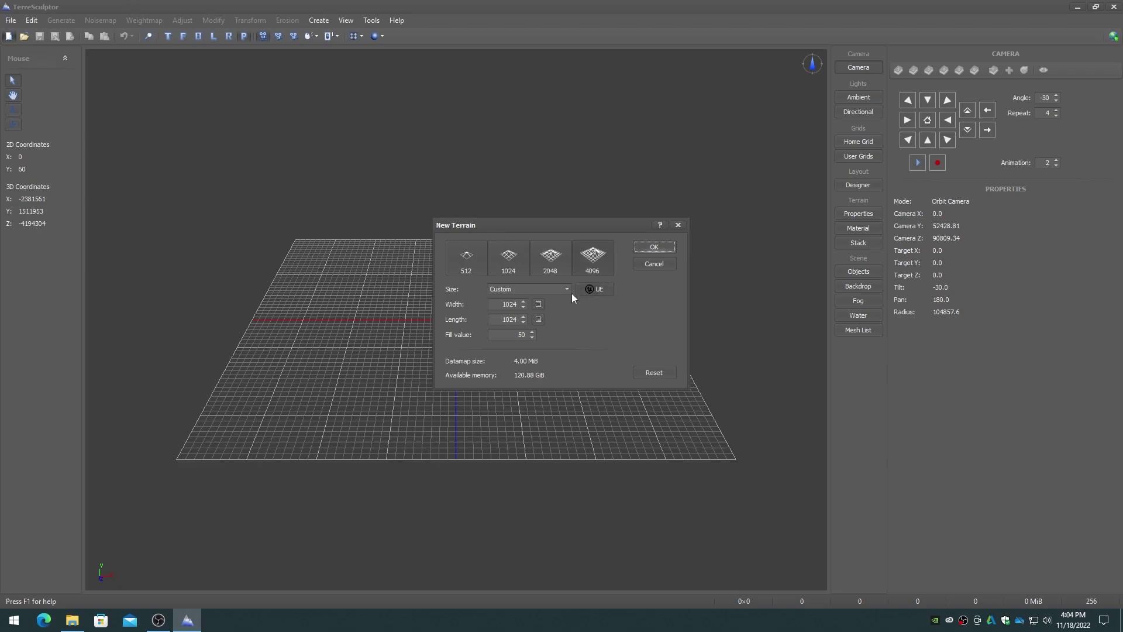
left_click(596, 292)
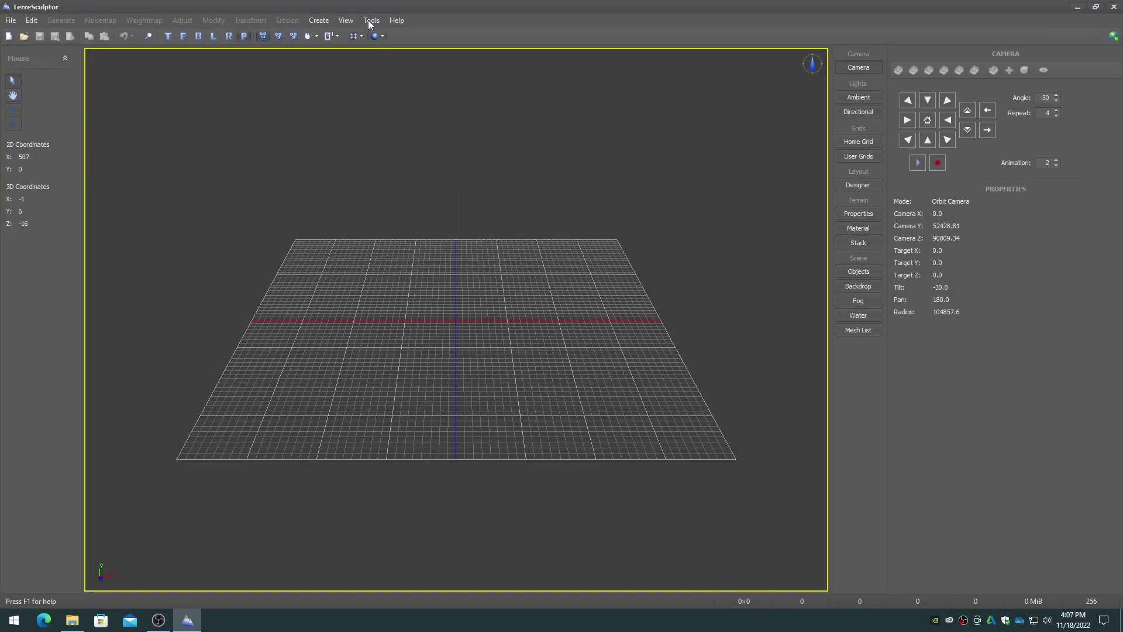
Step: Apply the Unreal Engine 5 units preset and show the terrain properties (100 spacing, 512 Y scale)
left_click(370, 21)
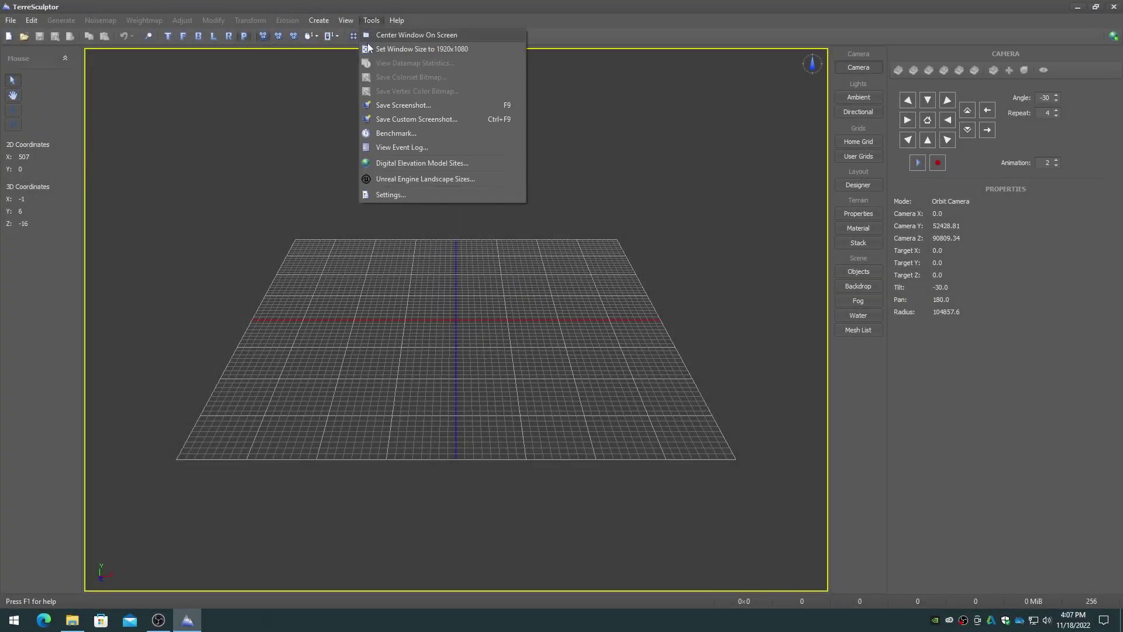
left_click(390, 198)
left_click(489, 164)
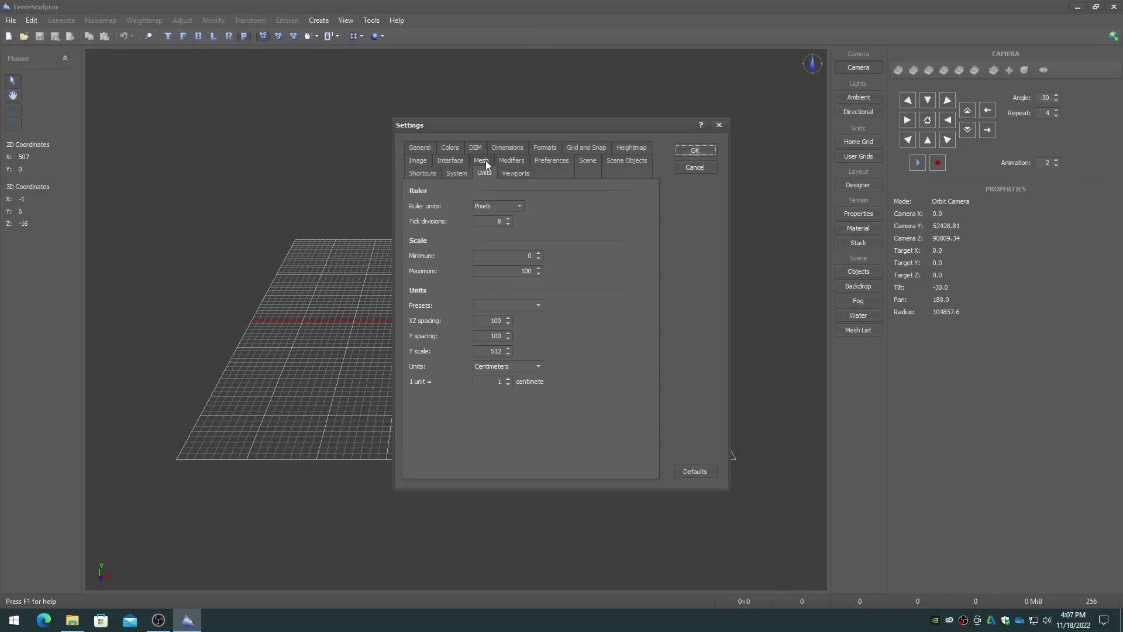
left_click(538, 304)
left_click(515, 368)
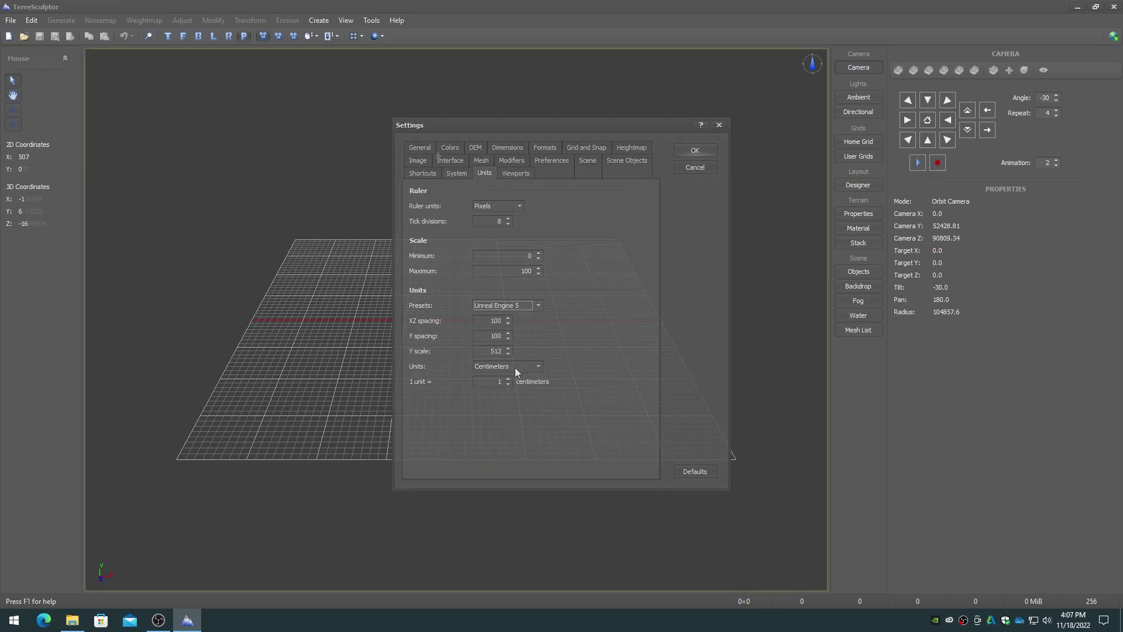
left_click(855, 215)
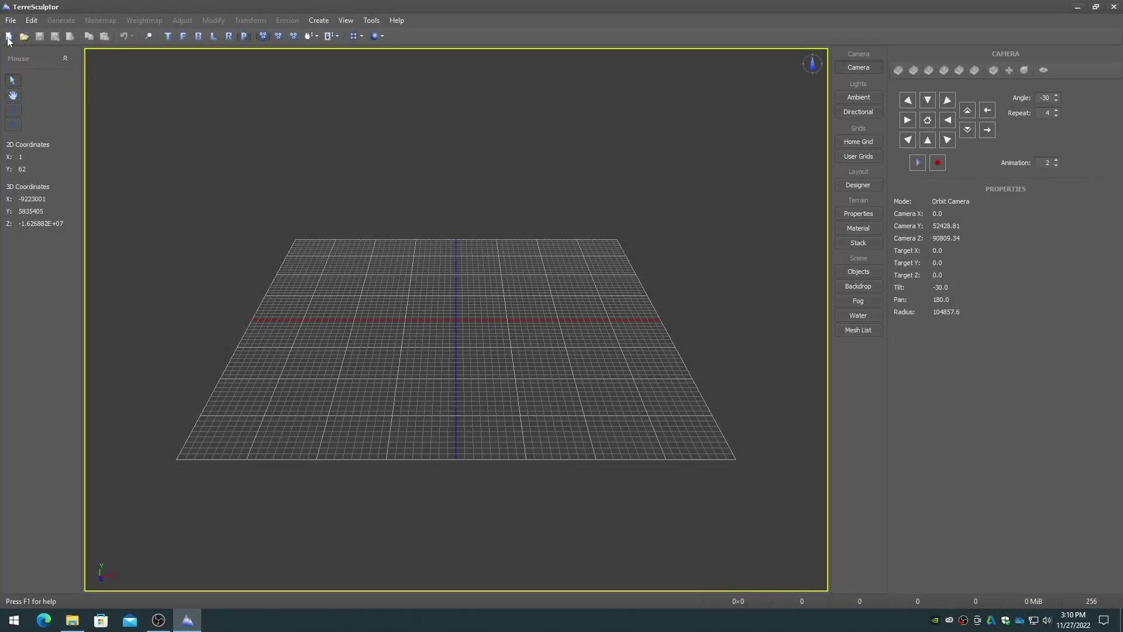
left_click(8, 37)
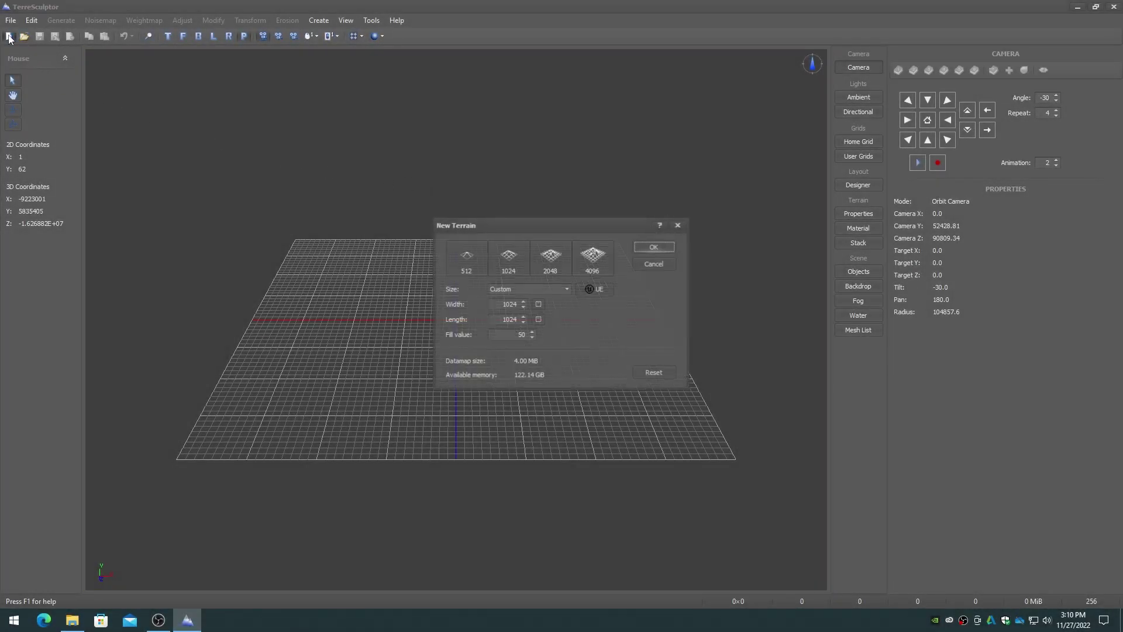
left_click(653, 267)
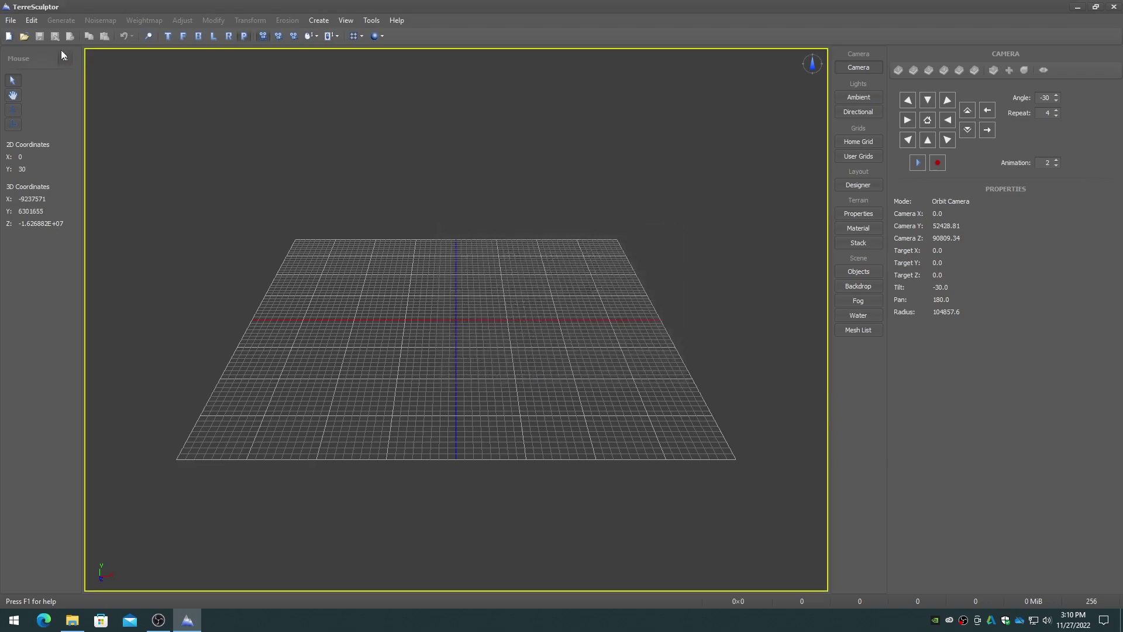
left_click(10, 20)
left_click(32, 48)
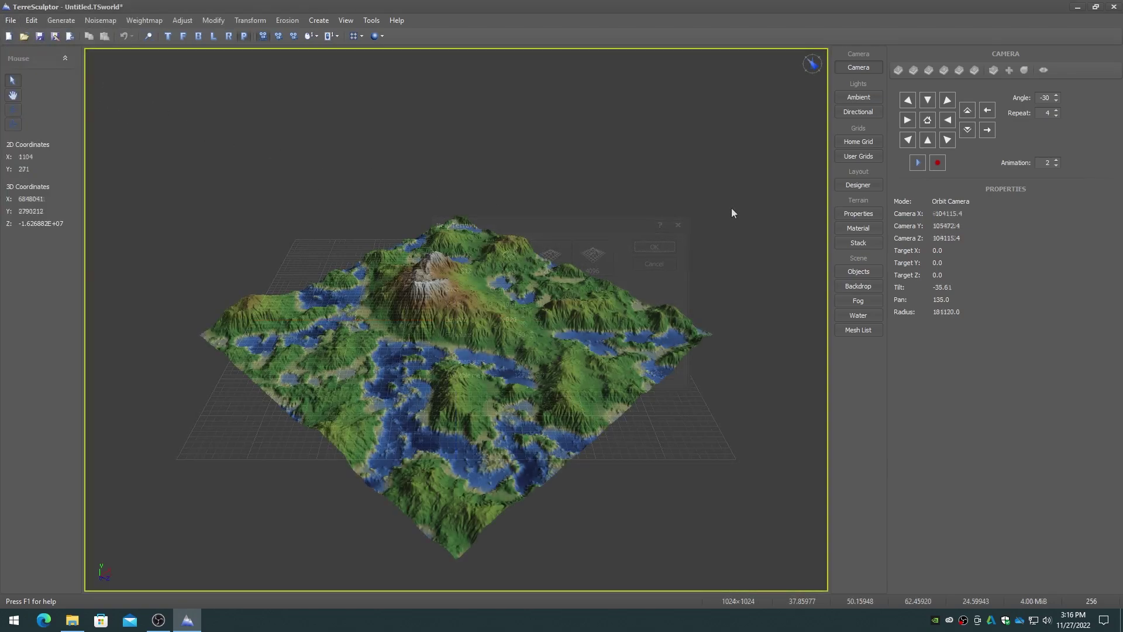
left_click(10, 21)
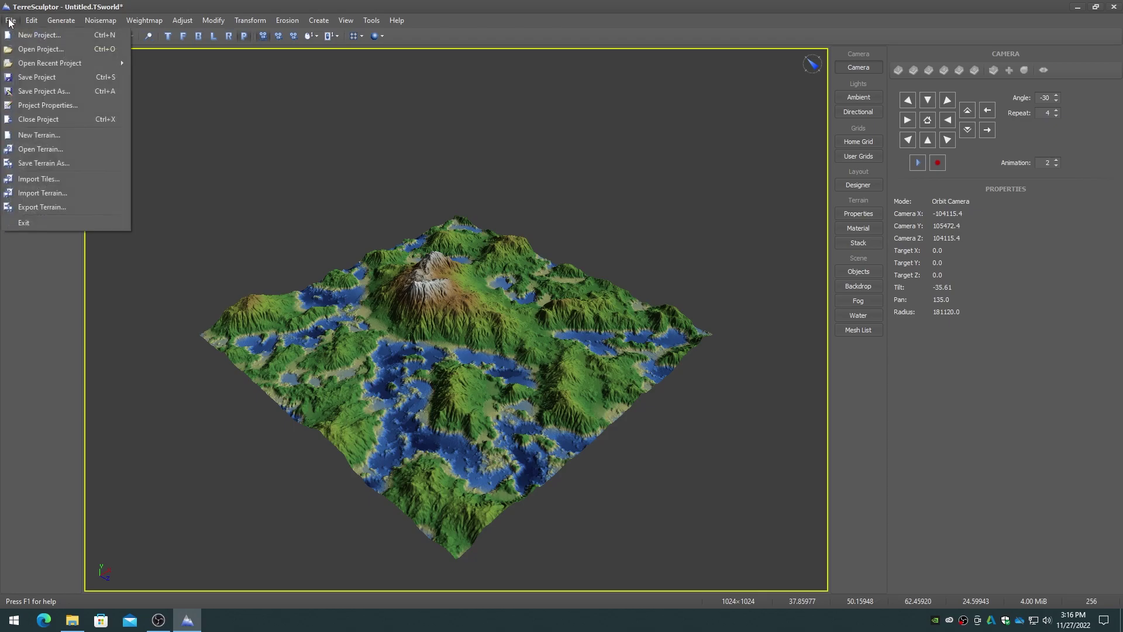
left_click(27, 135)
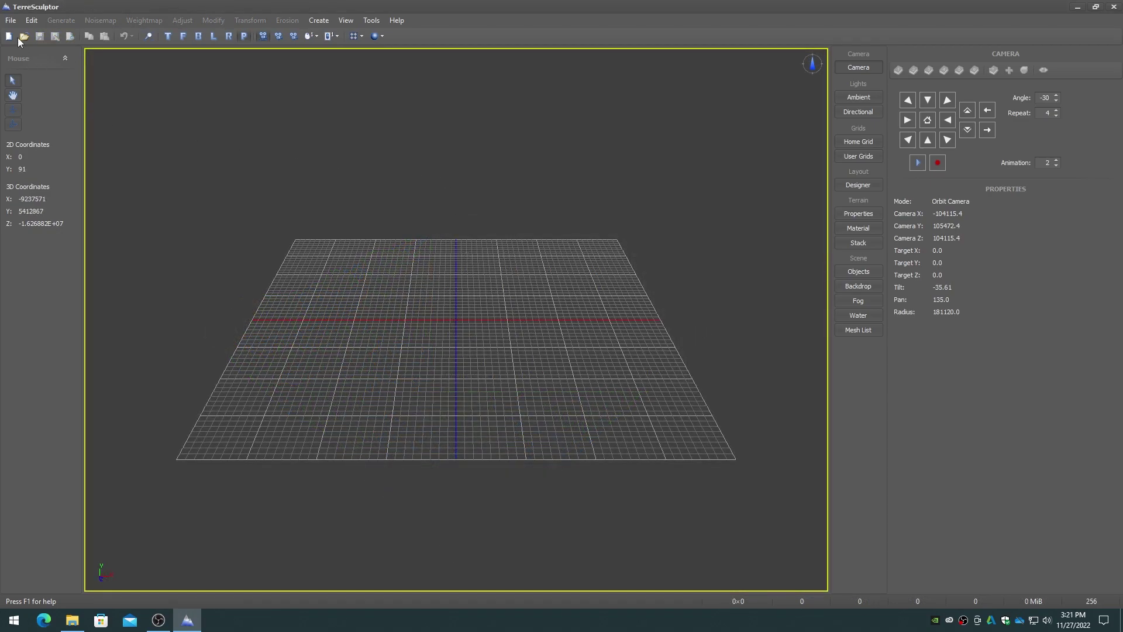
Step: Create a new project and choose 10201 width and 10201 length from the World Partition sizes
left_click(10, 21)
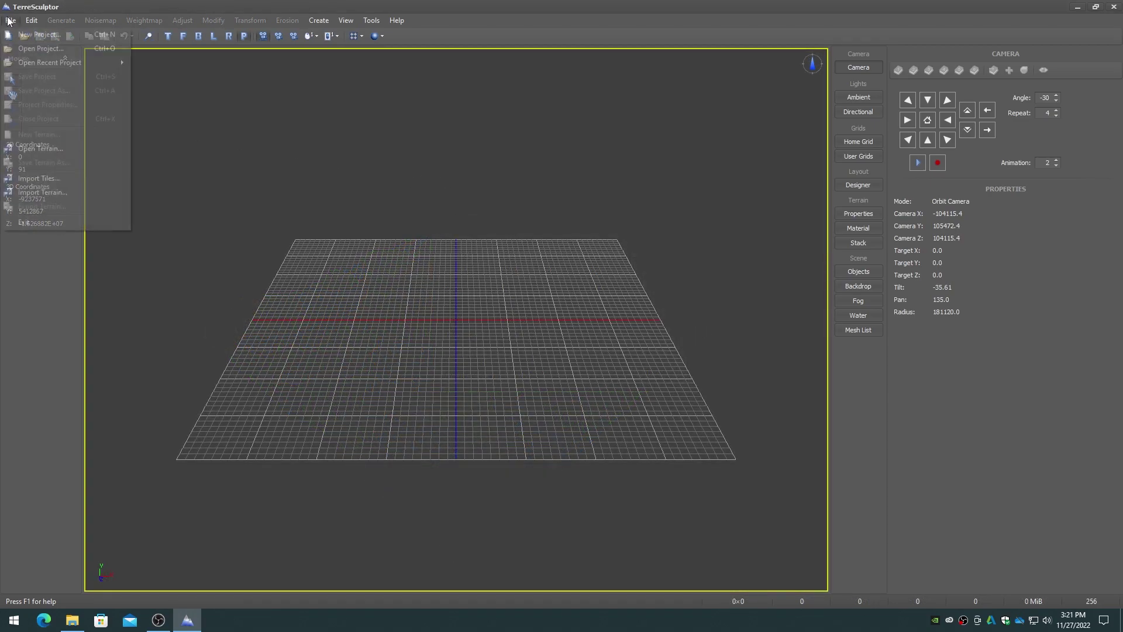
left_click(42, 39)
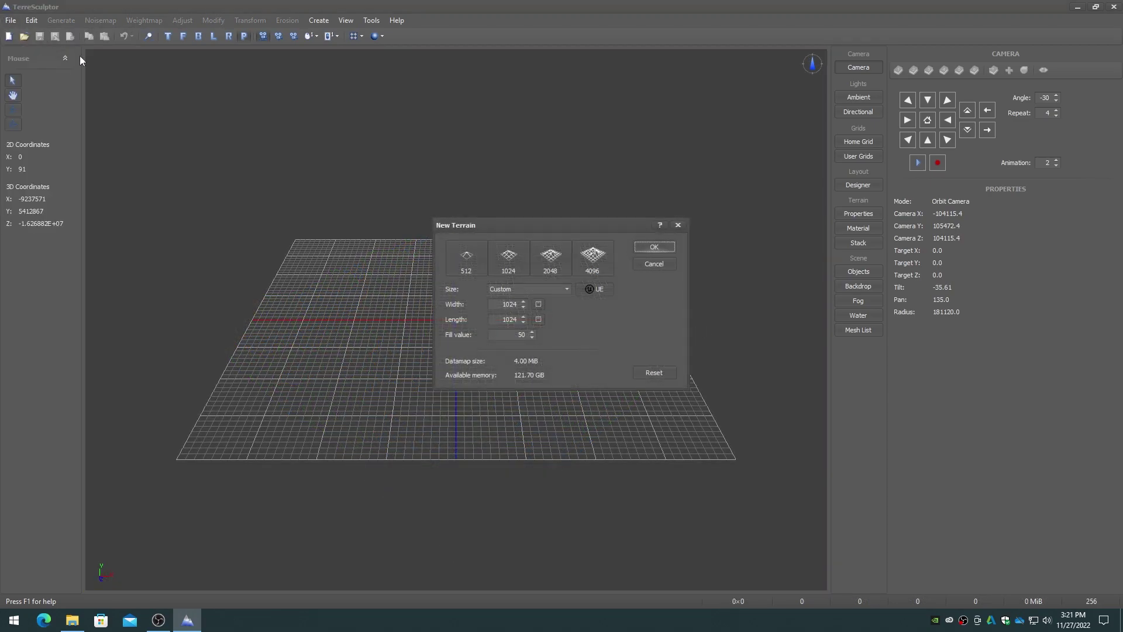
left_click(597, 290)
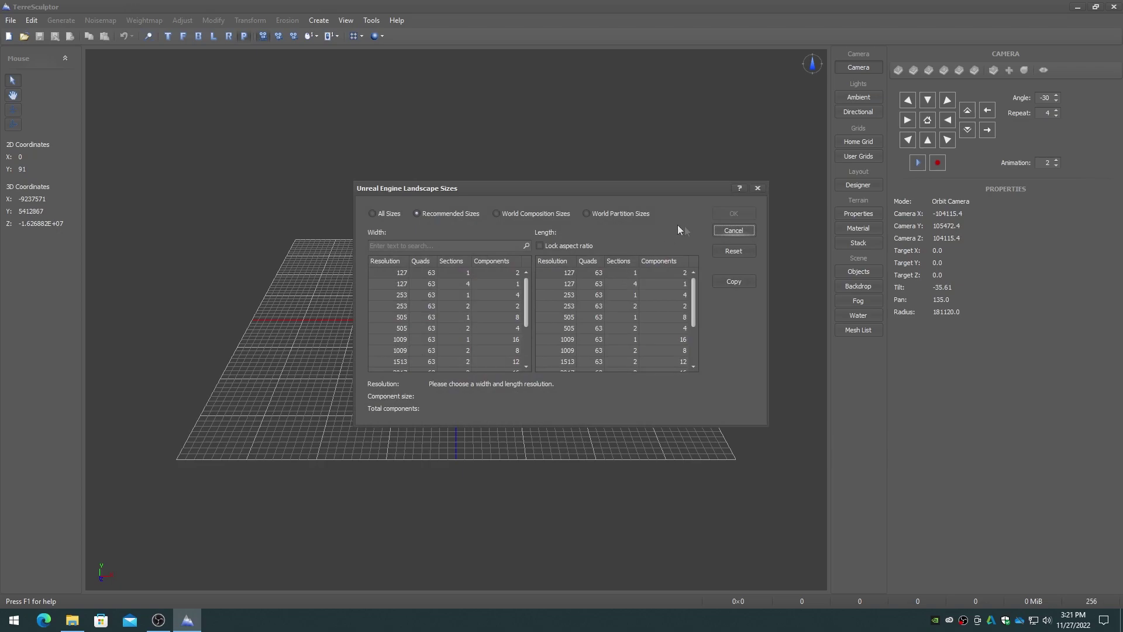
left_click(589, 213)
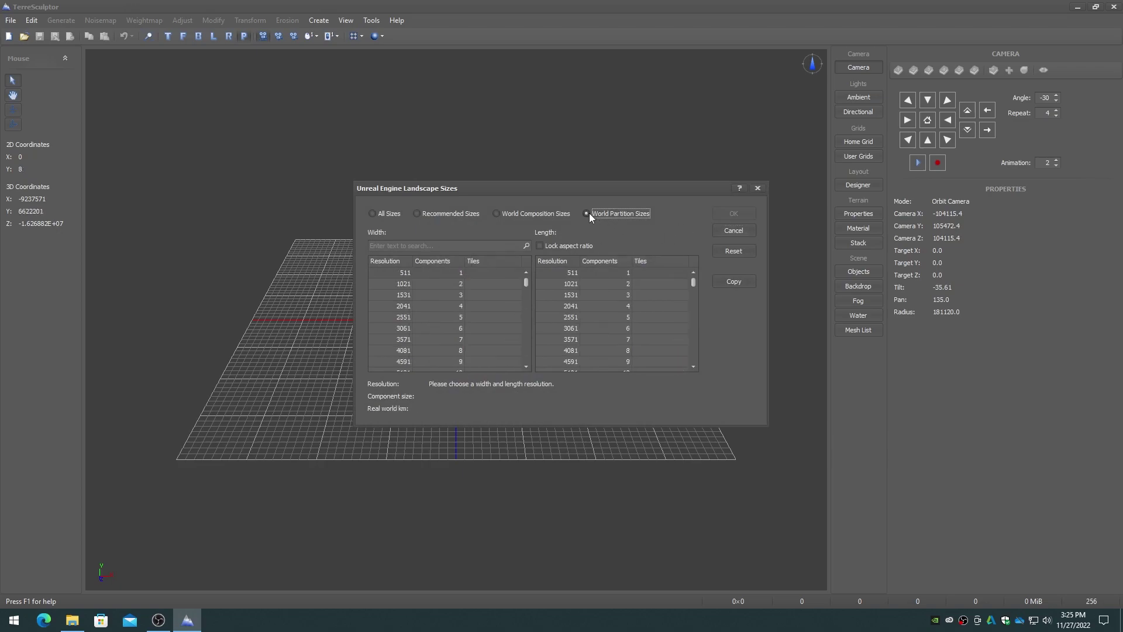
left_click_drag(527, 281, 525, 291)
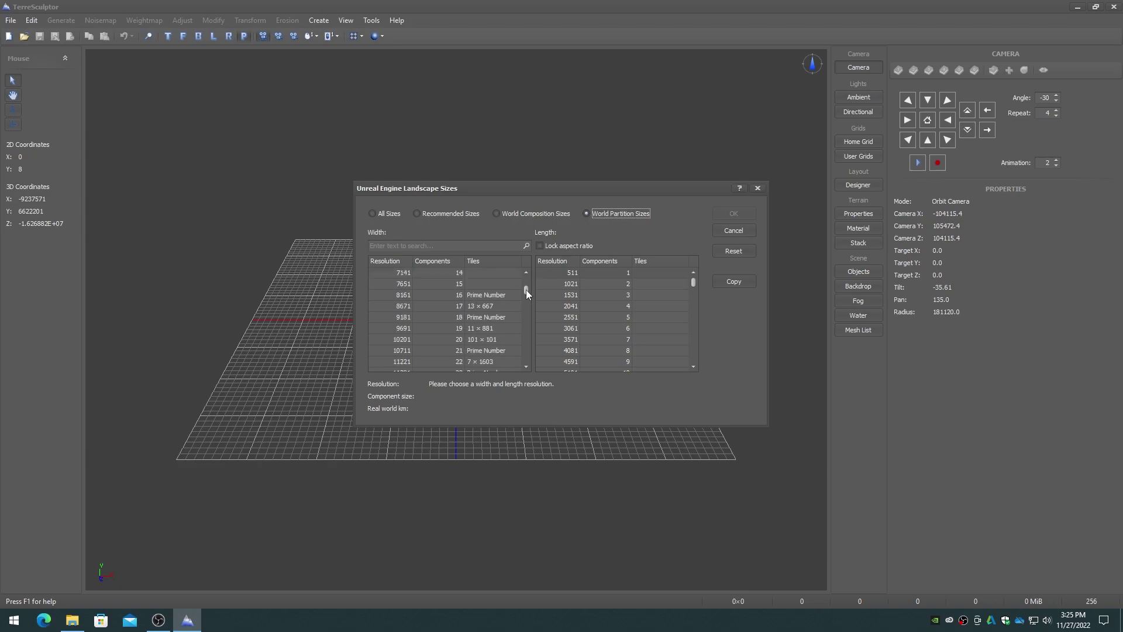
left_click(397, 306)
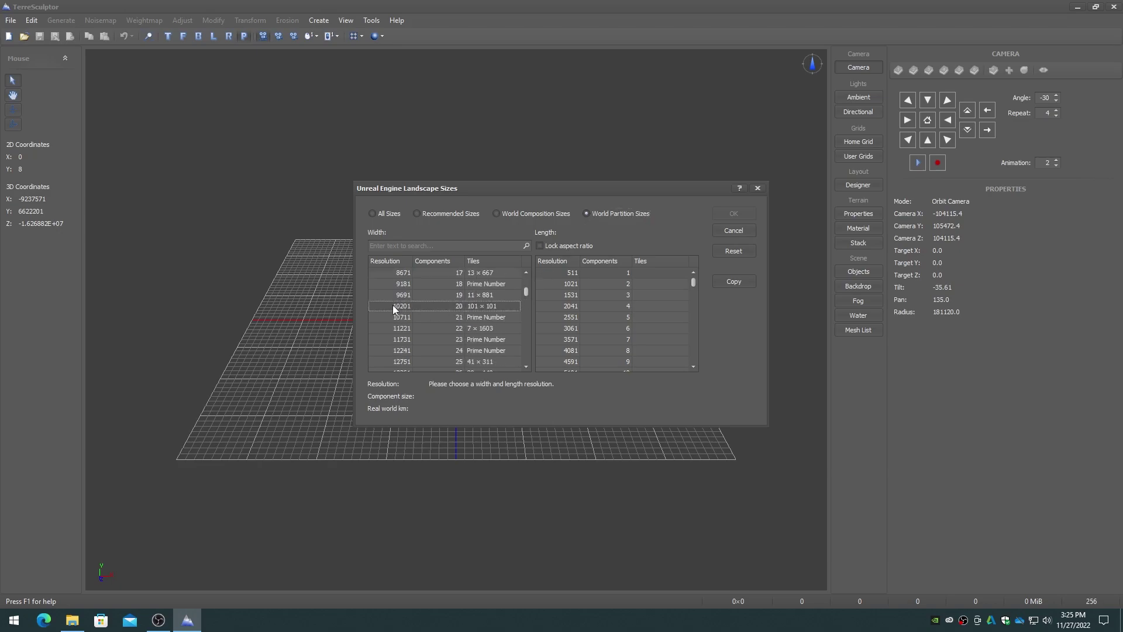
left_click_drag(693, 280, 693, 290)
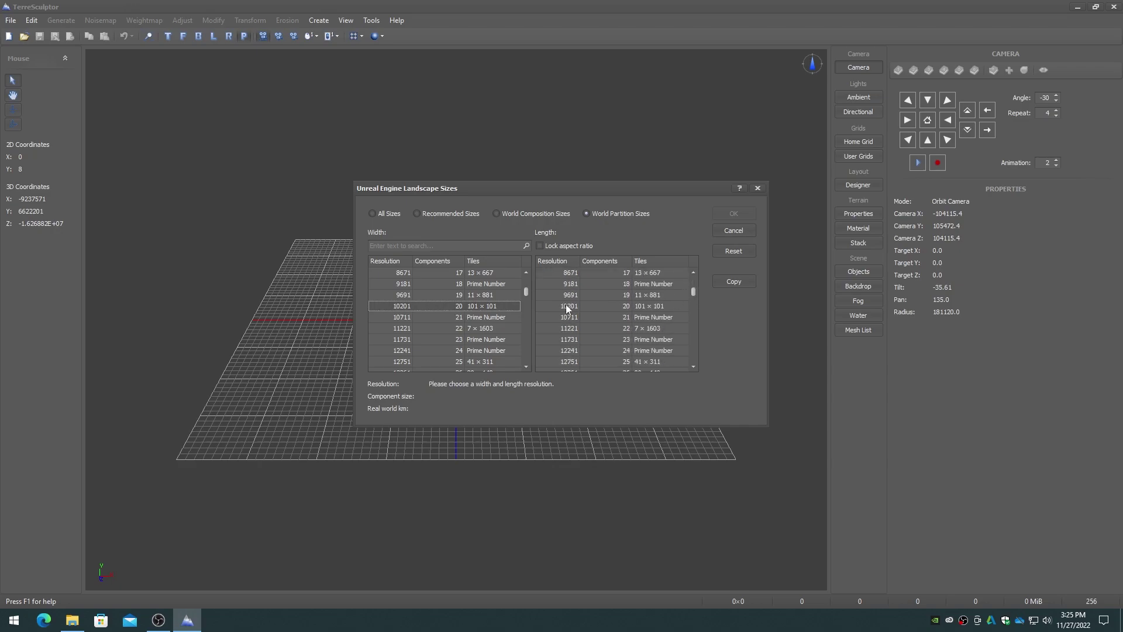
left_click(566, 307)
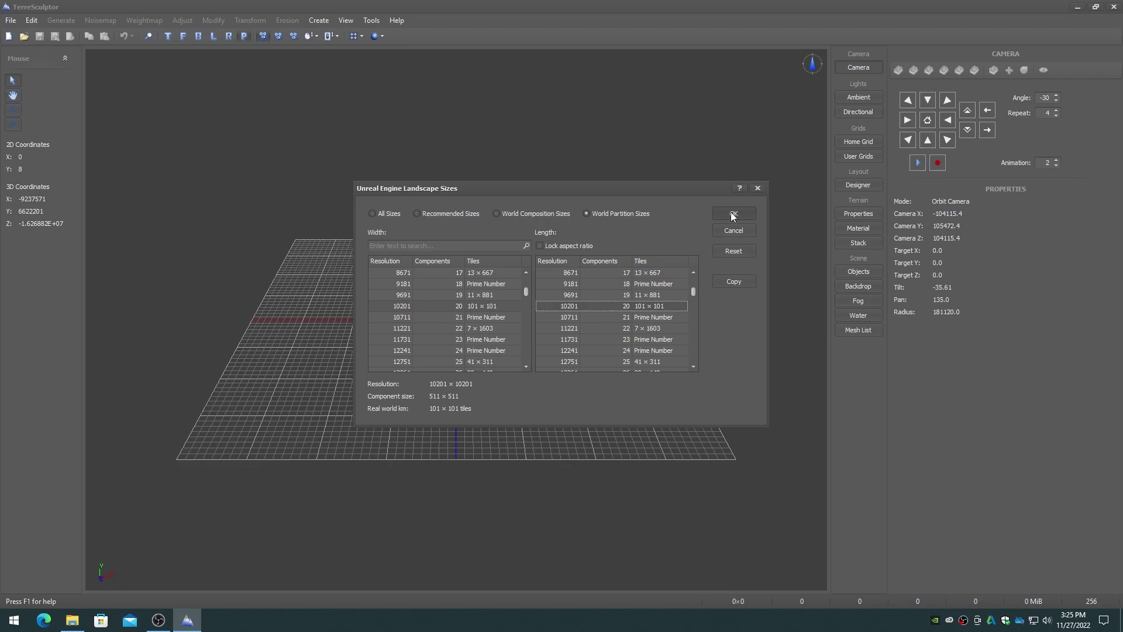
Step: Confirm the 10201×10201 size to create the flat terrain, then zoom to fit it
left_click(733, 216)
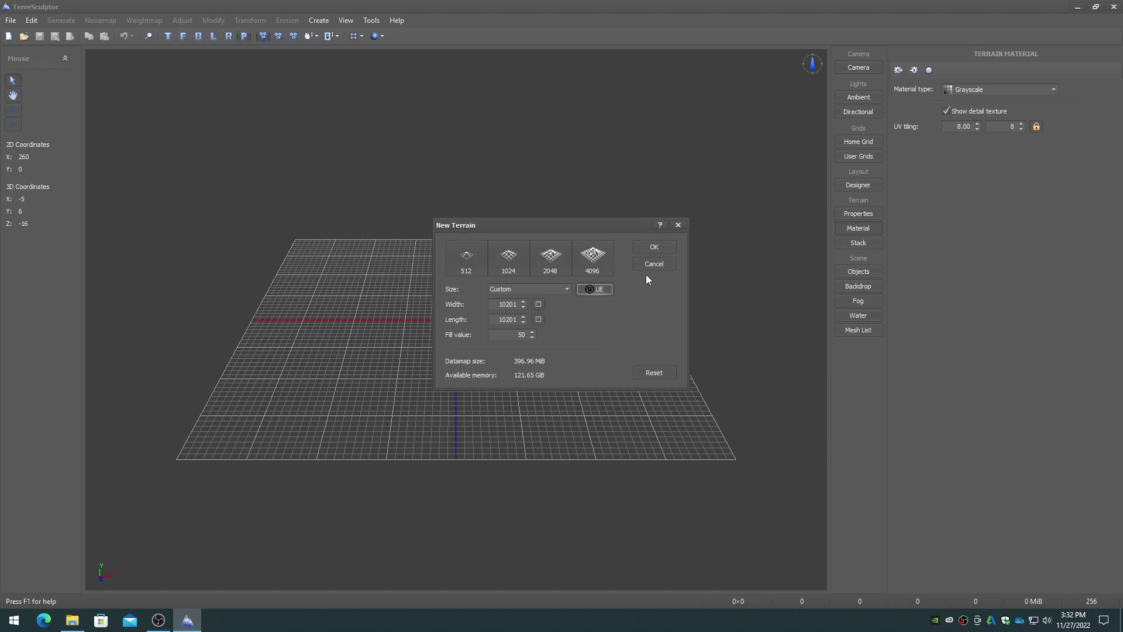
left_click(655, 246)
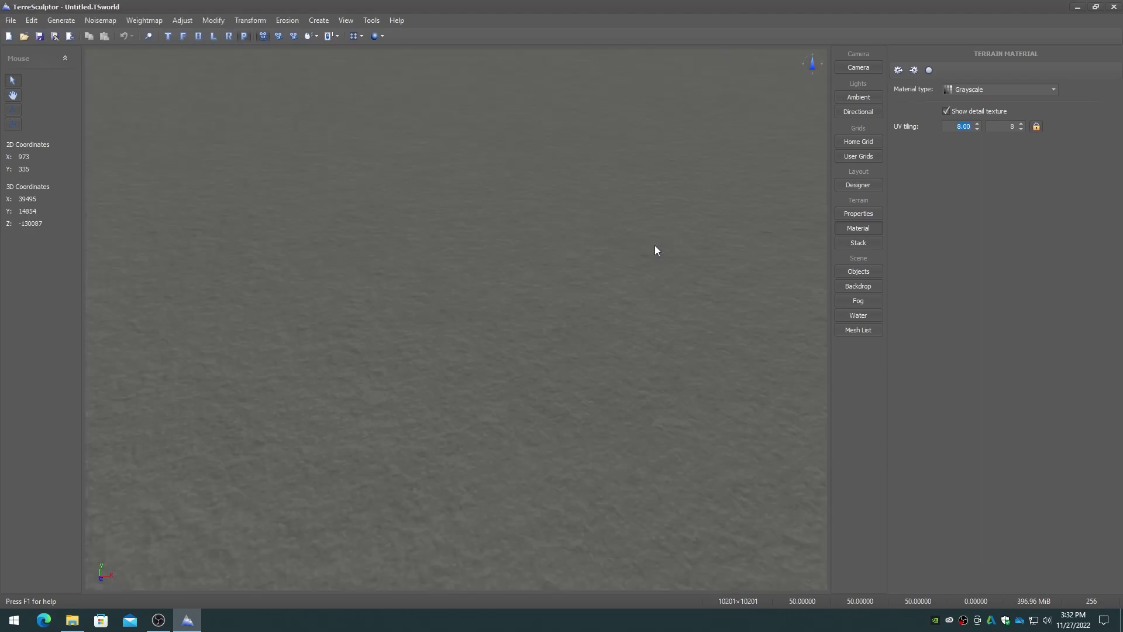
left_click(149, 36)
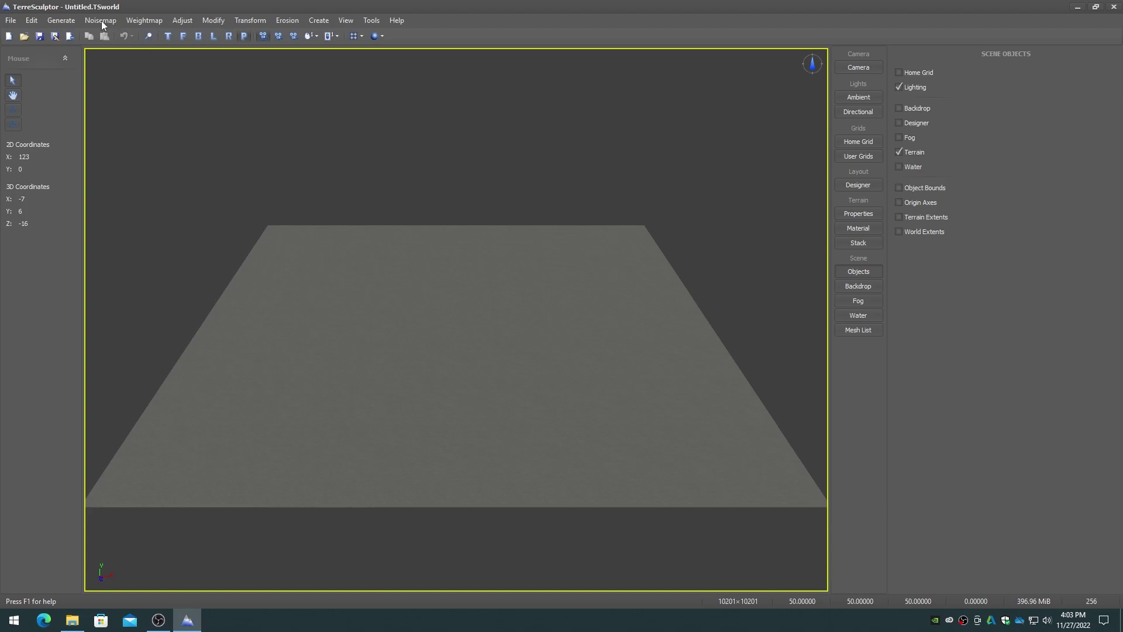
Step: Generate a Gradient noisemap with the Eroded Rivers preset and Offset set to 0
left_click(101, 20)
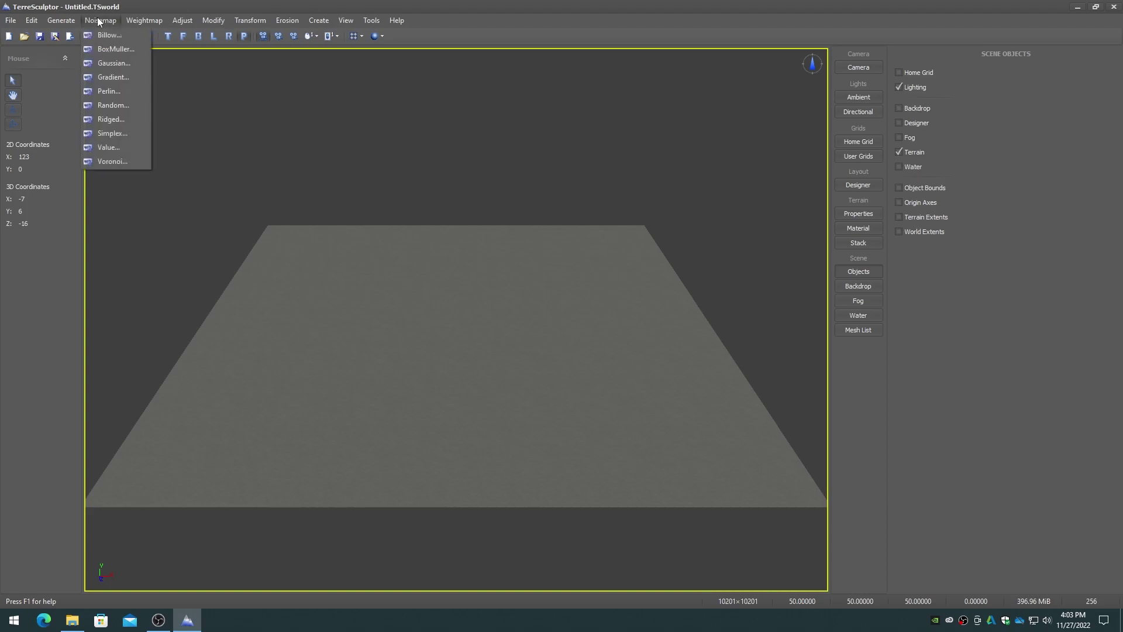
left_click(102, 77)
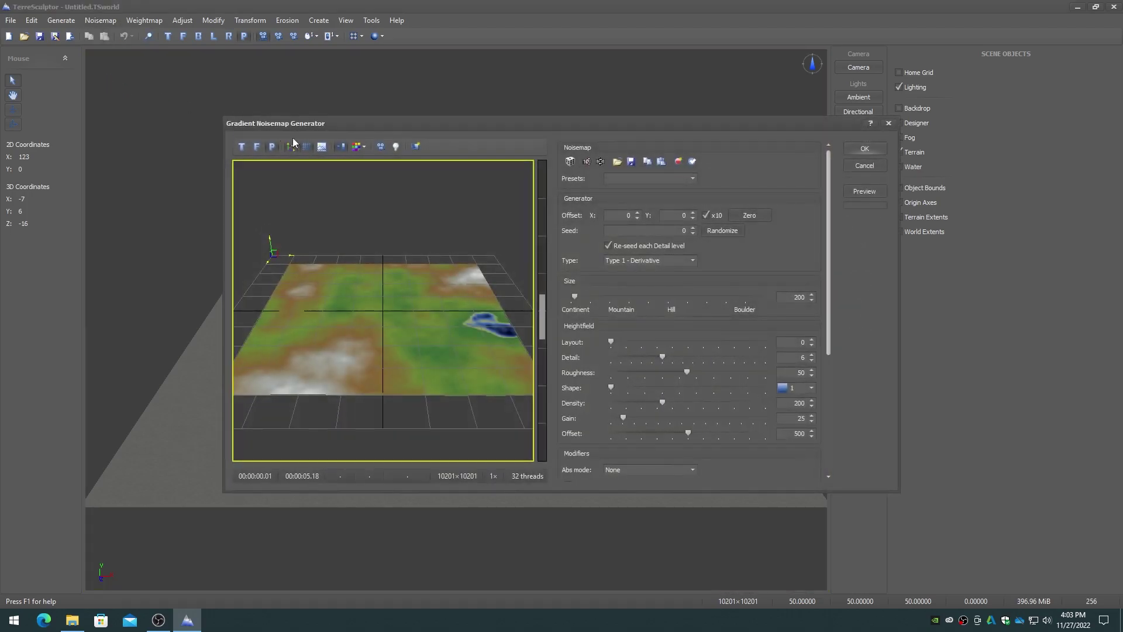
left_click(629, 179)
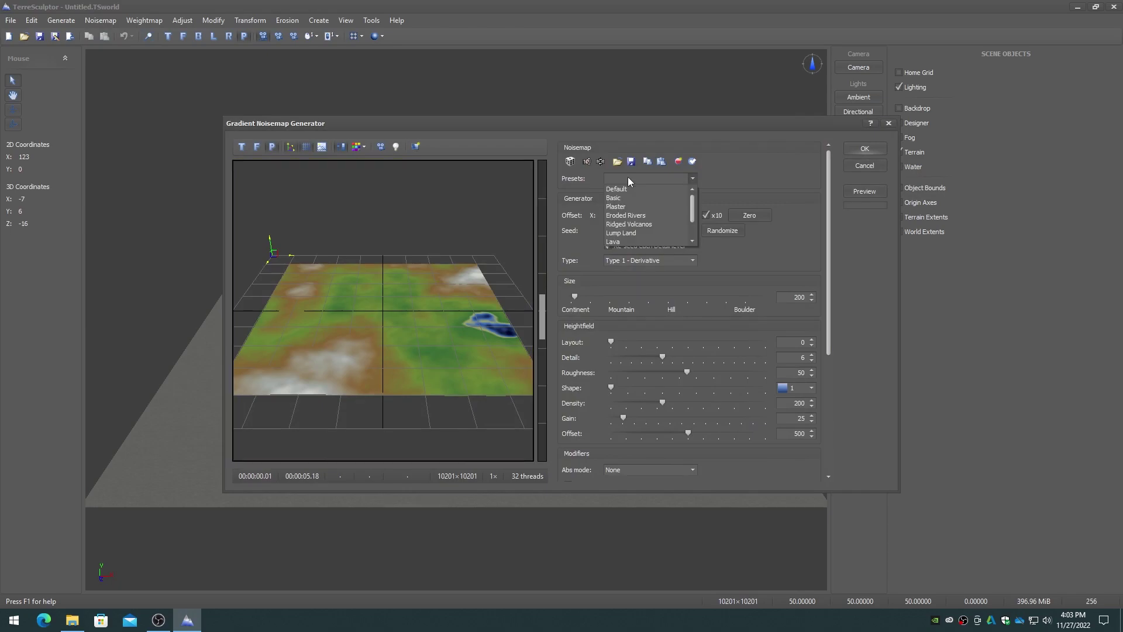
left_click(626, 214)
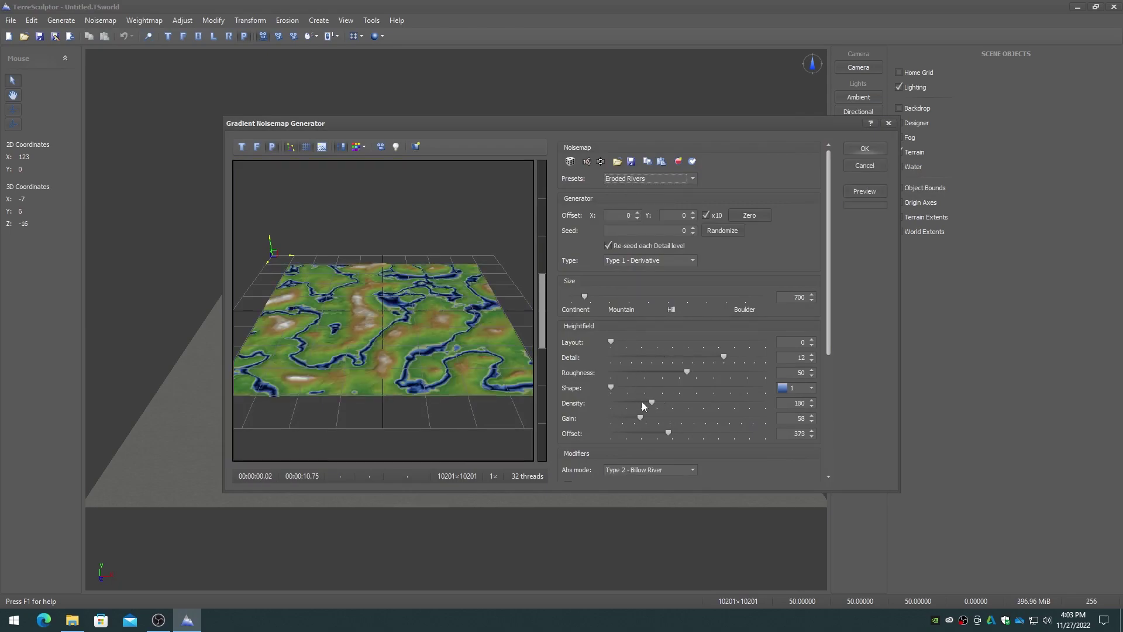
mouse_move(644, 433)
left_mouse_down()
mouse_move(606, 435)
mouse_move(730, 419)
left_mouse_up()
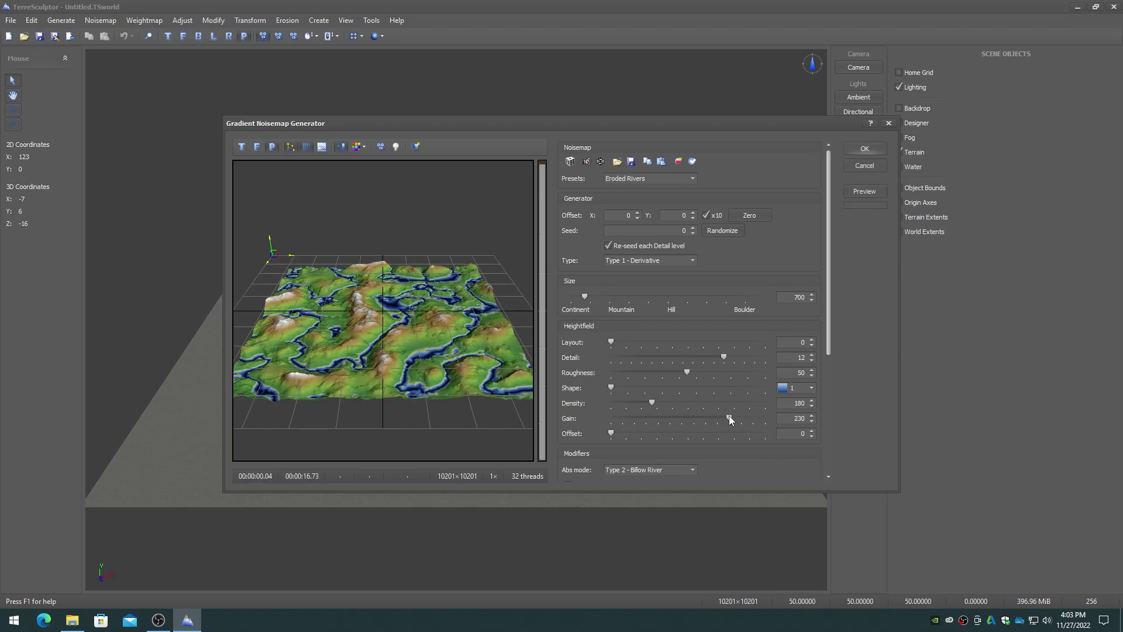
left_click(863, 148)
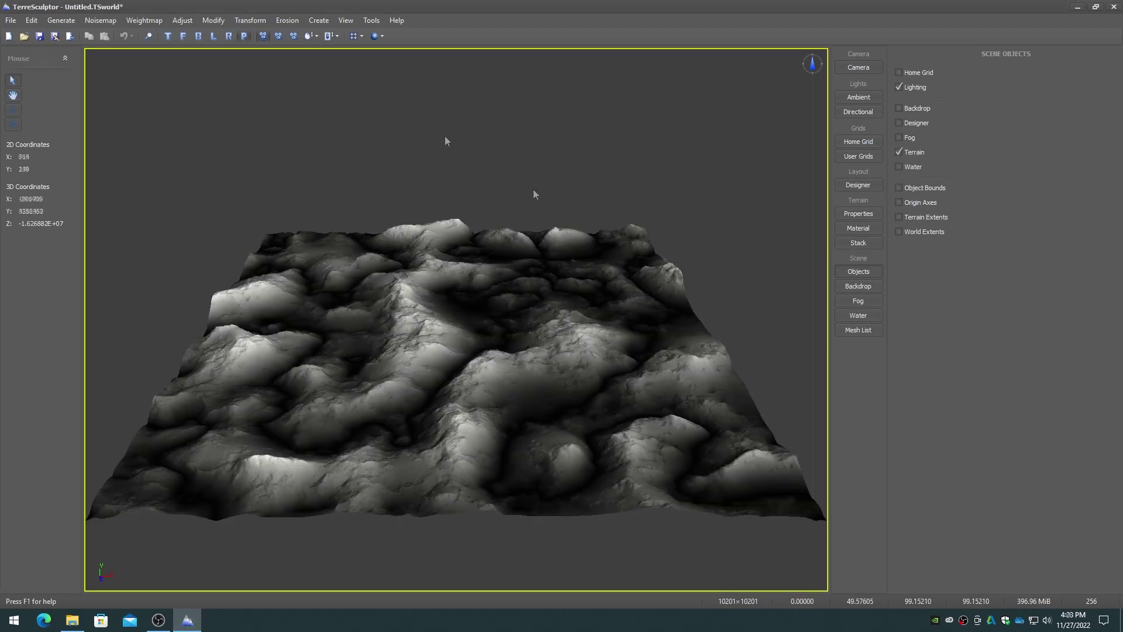
Step: Normalize the terrain heights, then apply the 'Terraces on Terraces 25 on 5' terrace preset
left_click(213, 21)
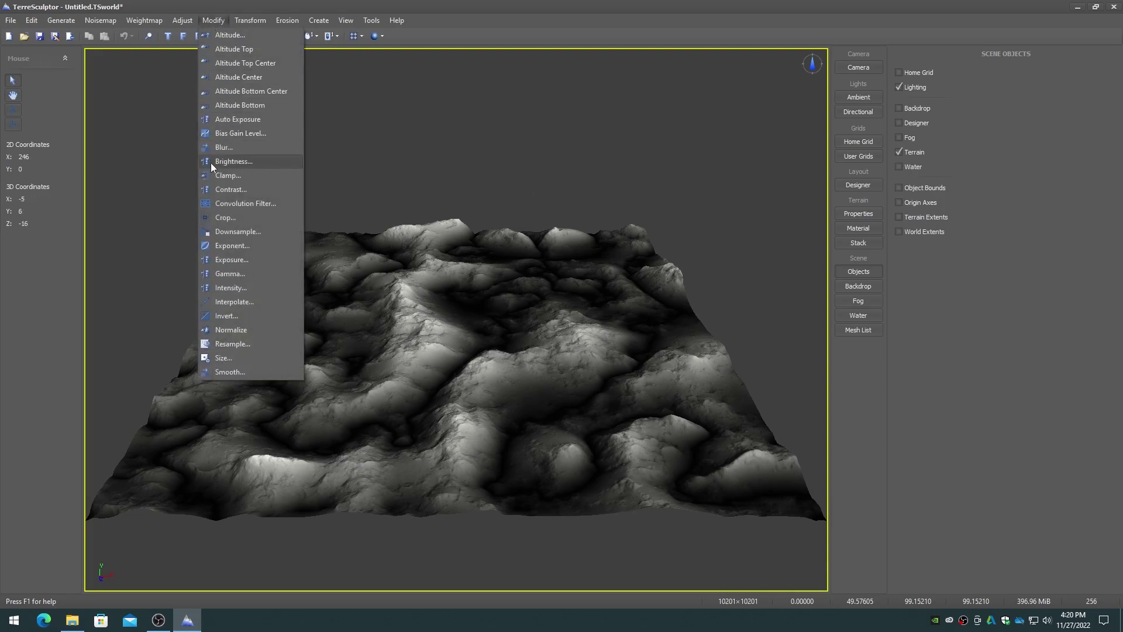
left_click(239, 330)
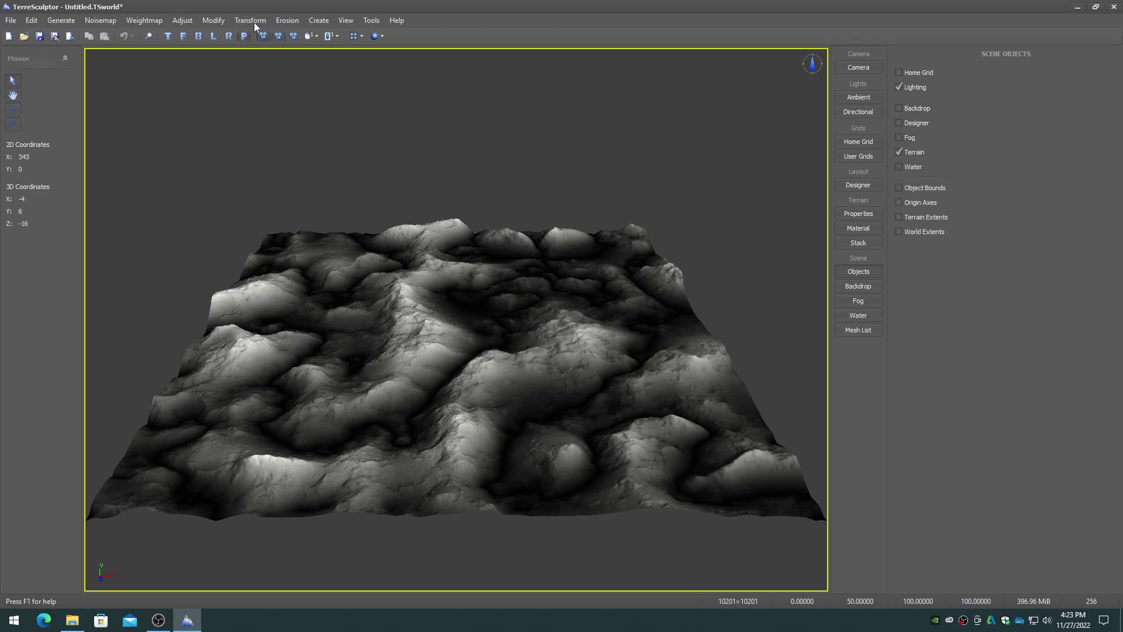
left_click(254, 22)
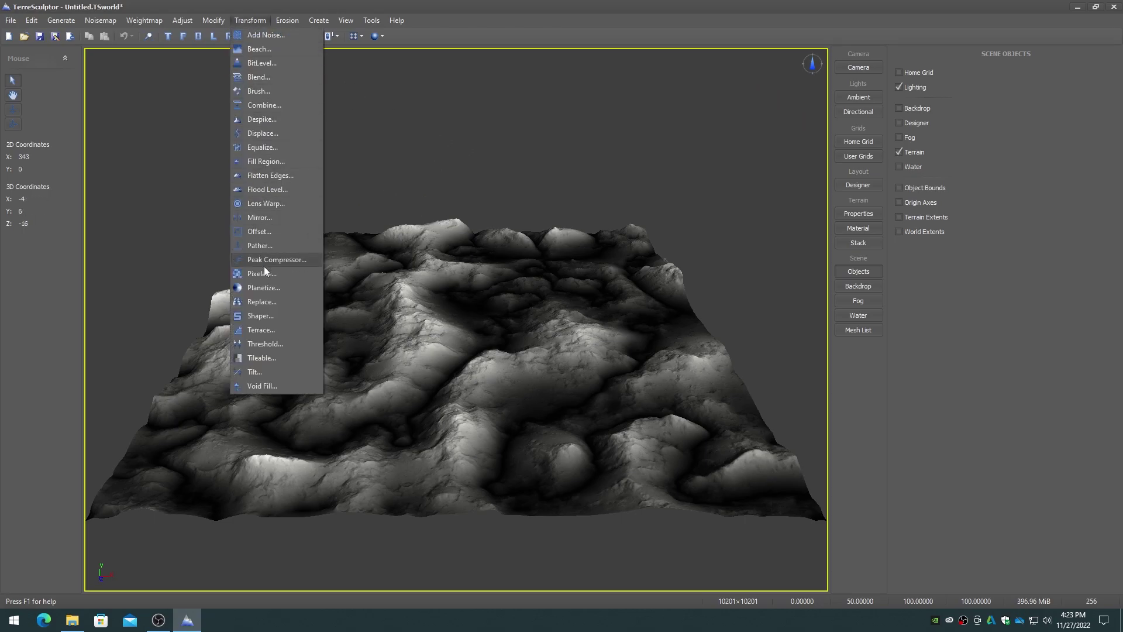
left_click(264, 330)
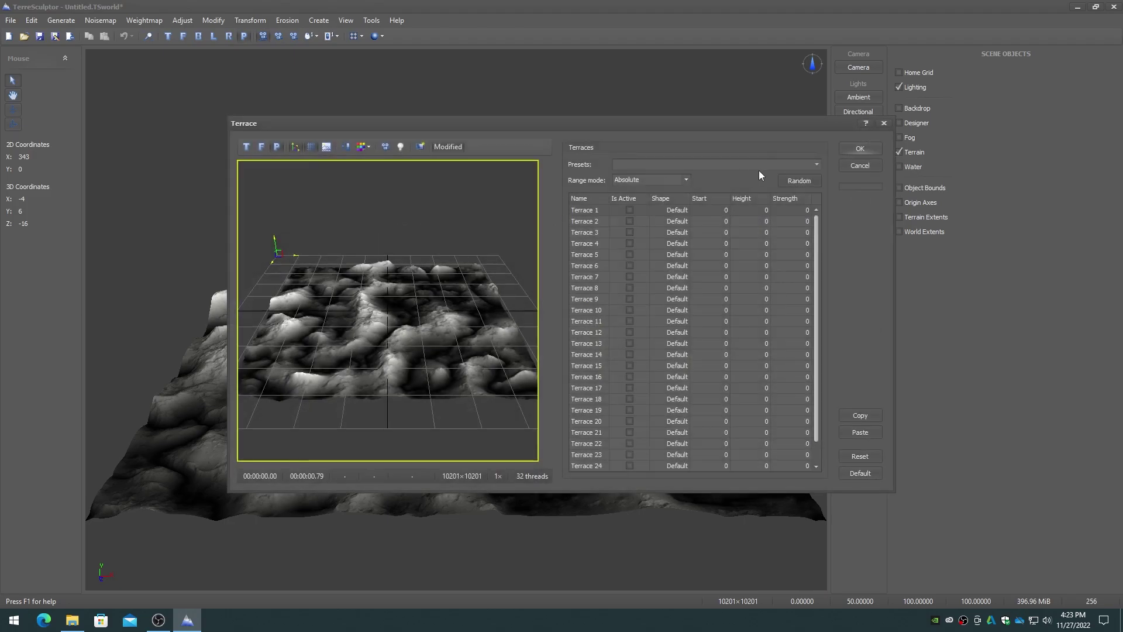
left_click(819, 164)
left_click_drag(816, 185, 817, 224)
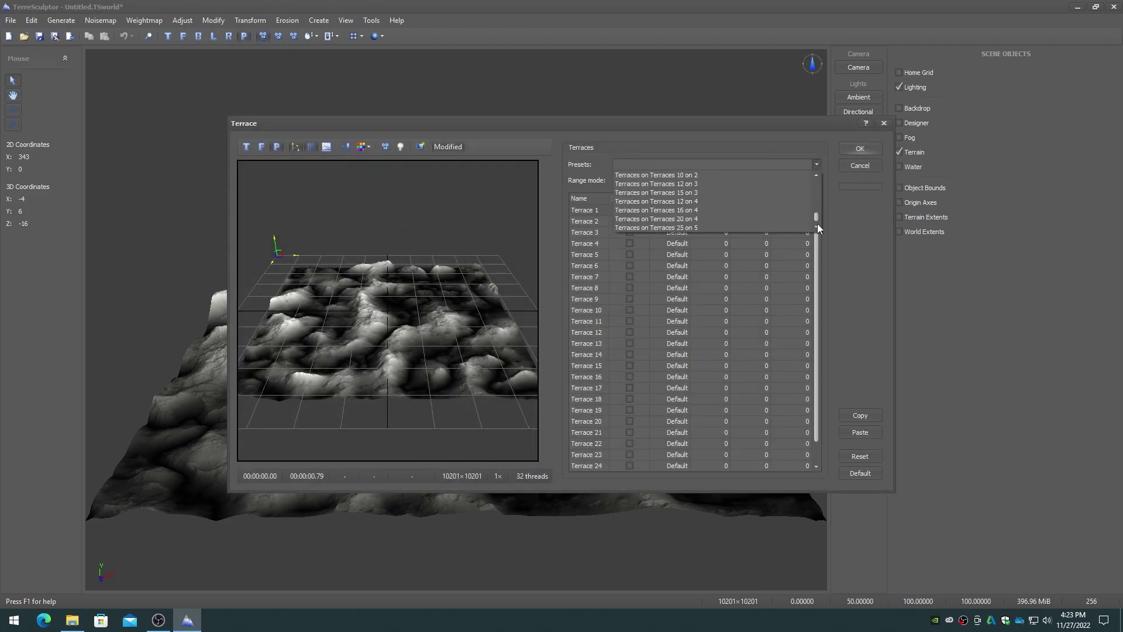
left_click(680, 228)
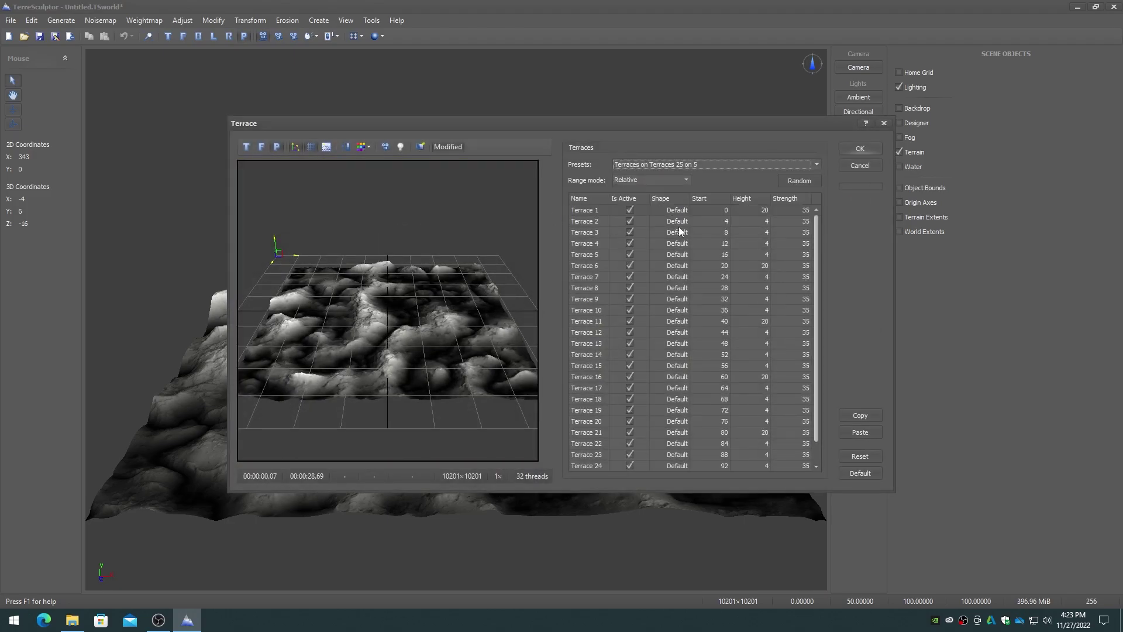
left_click(859, 148)
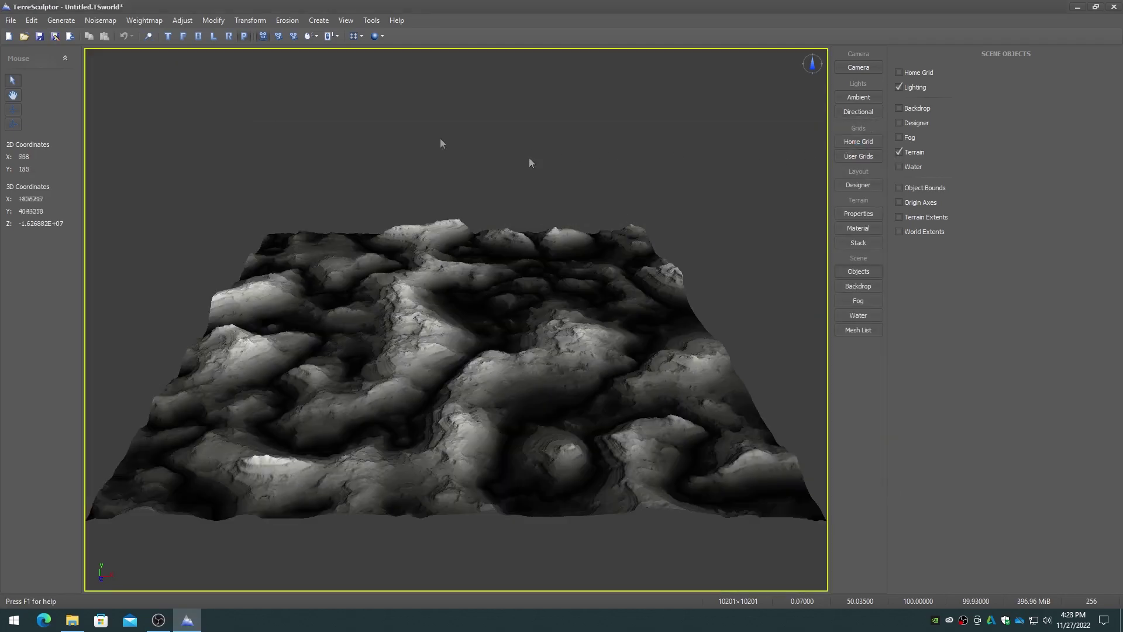
Step: Run rain erosion with the rain amount at ½, then normalize the terrain heights
left_click(284, 18)
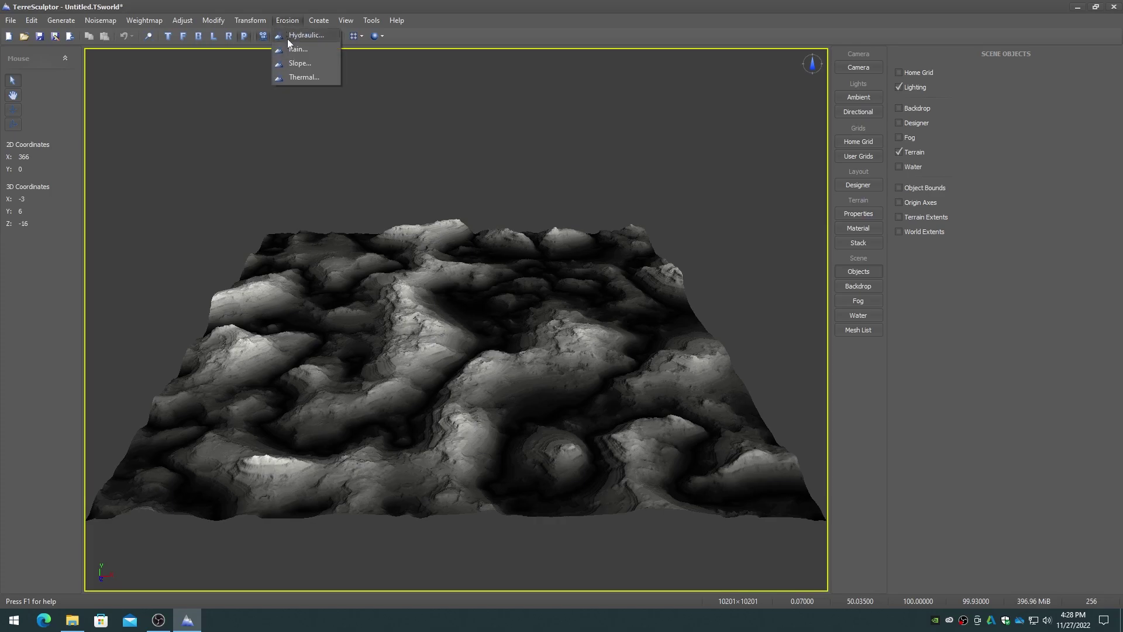
left_click(292, 49)
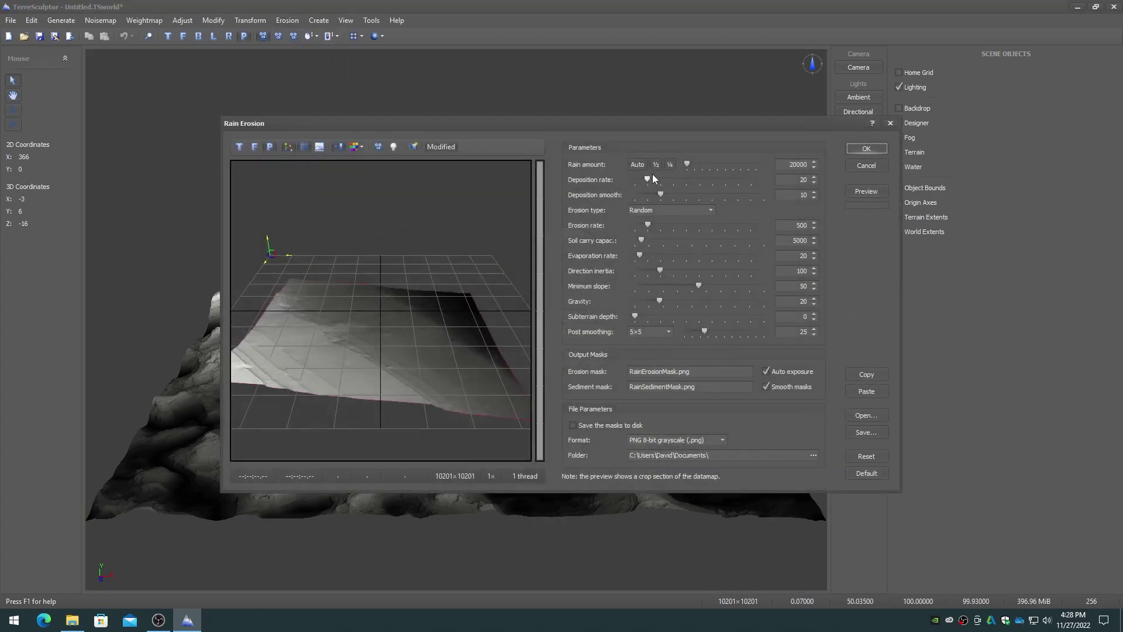
left_click(654, 165)
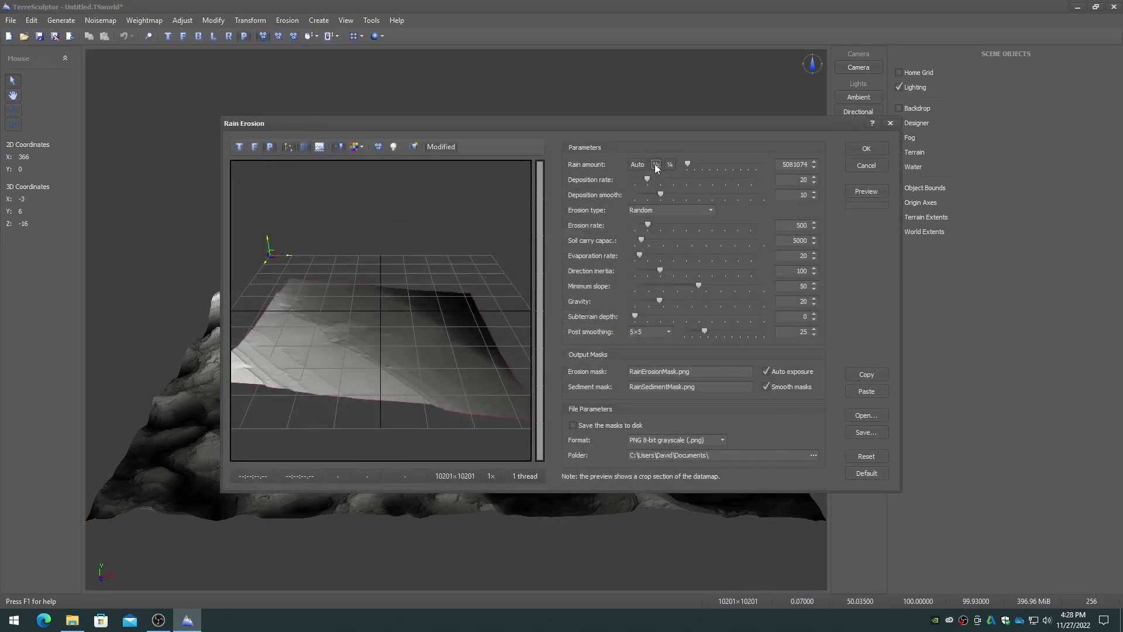
left_click(865, 148)
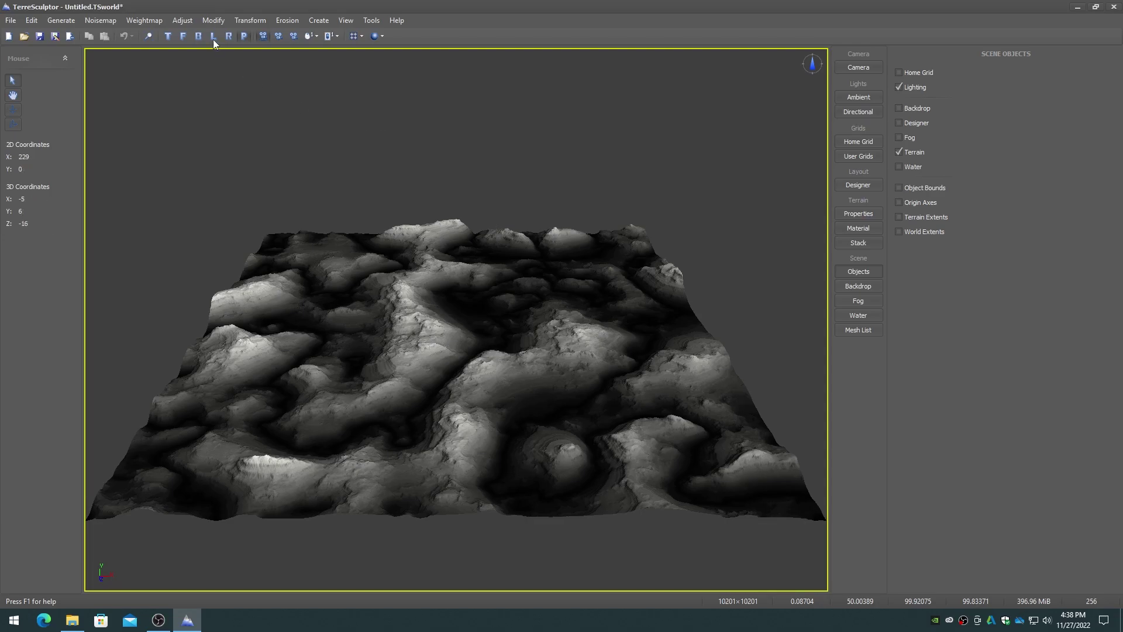
left_click(211, 20)
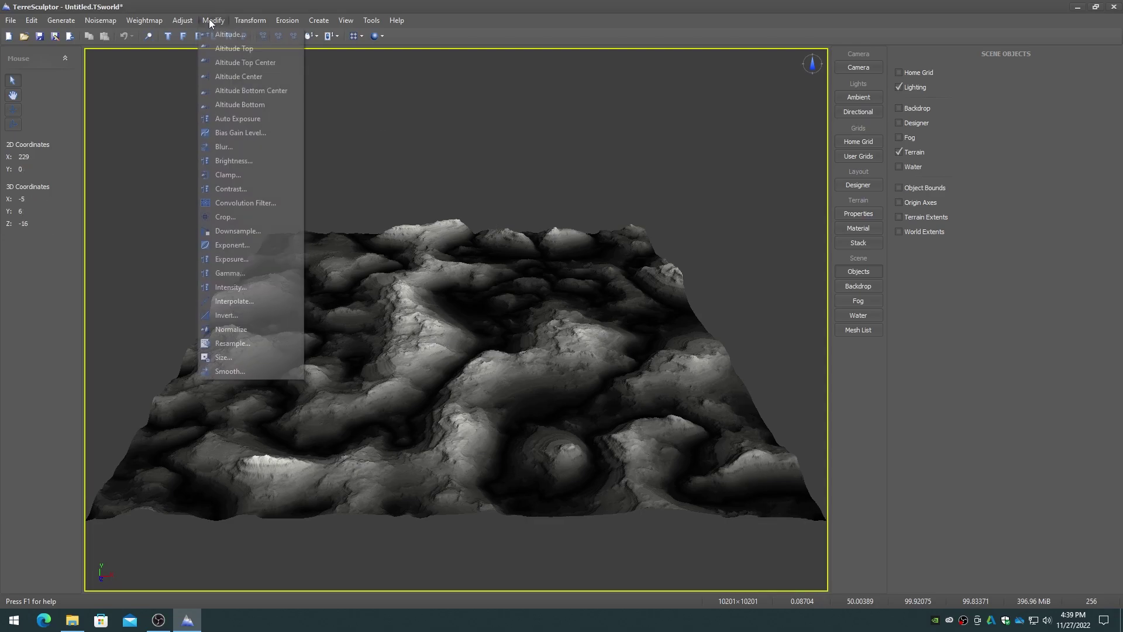
left_click(219, 330)
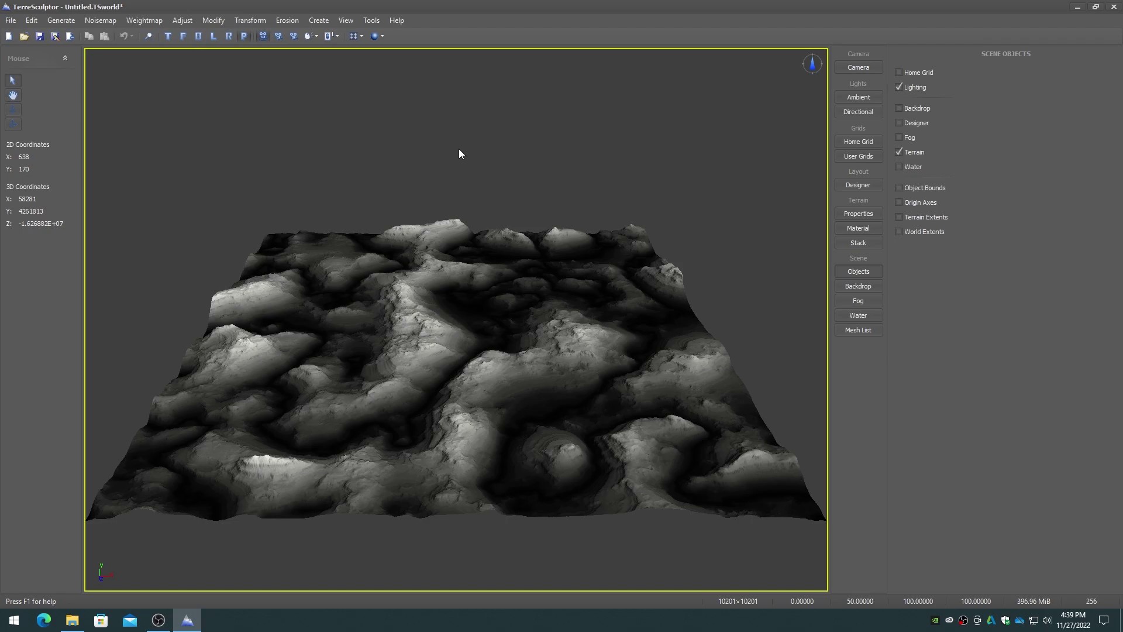
Step: Export the terrain to D: as MyTerrain.png in 16-bit grayscale PNG format
left_click(9, 20)
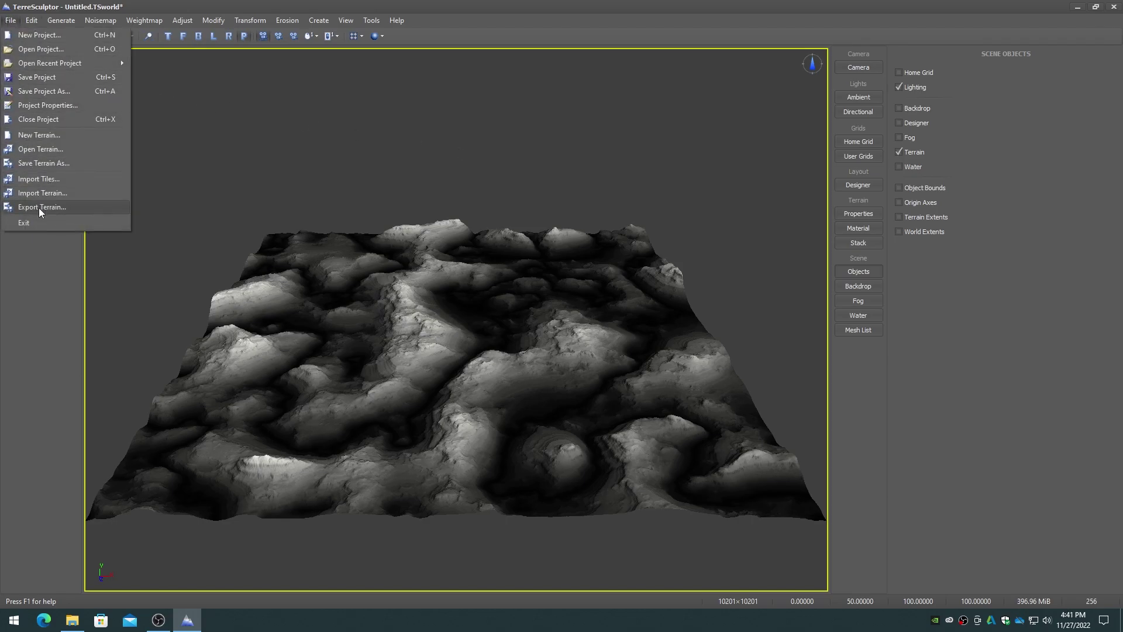
left_click(45, 208)
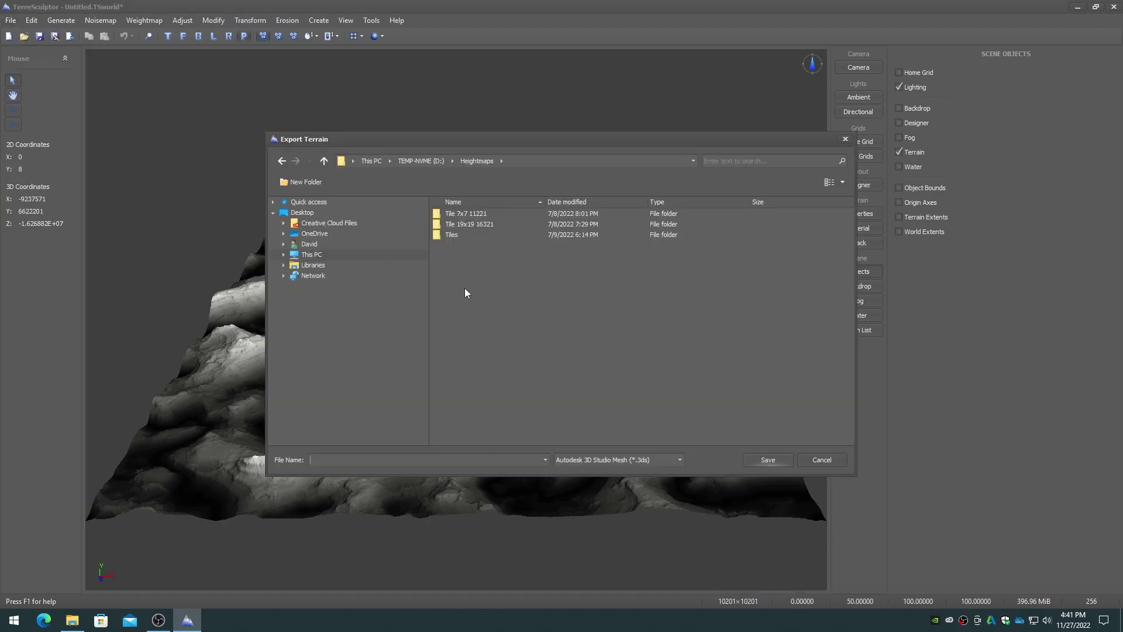
left_click(418, 161)
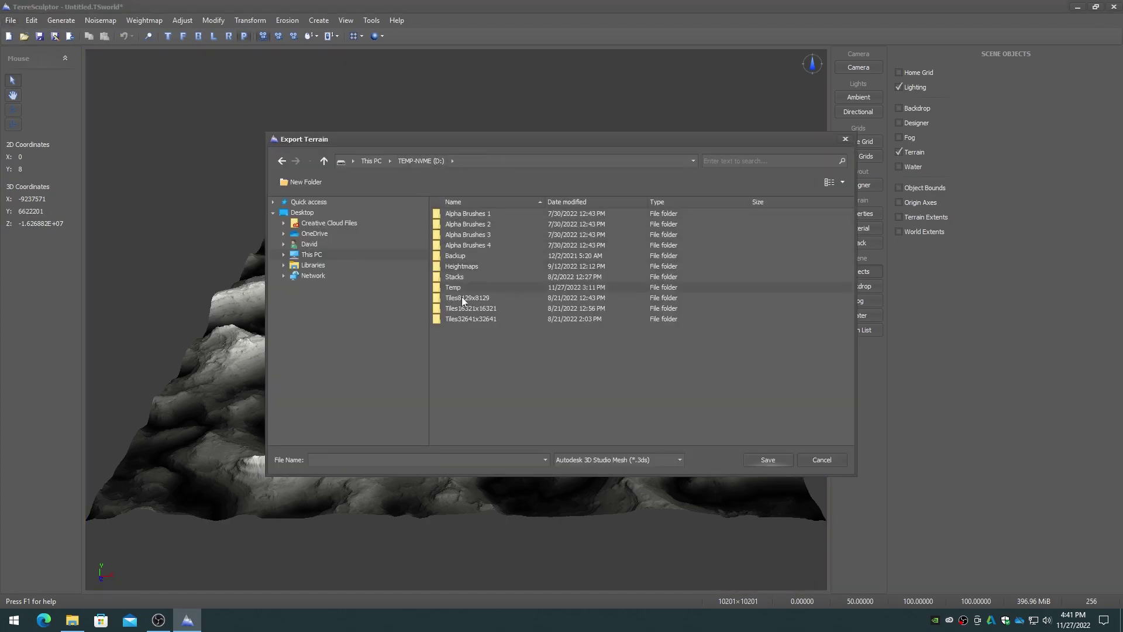
left_click(679, 459)
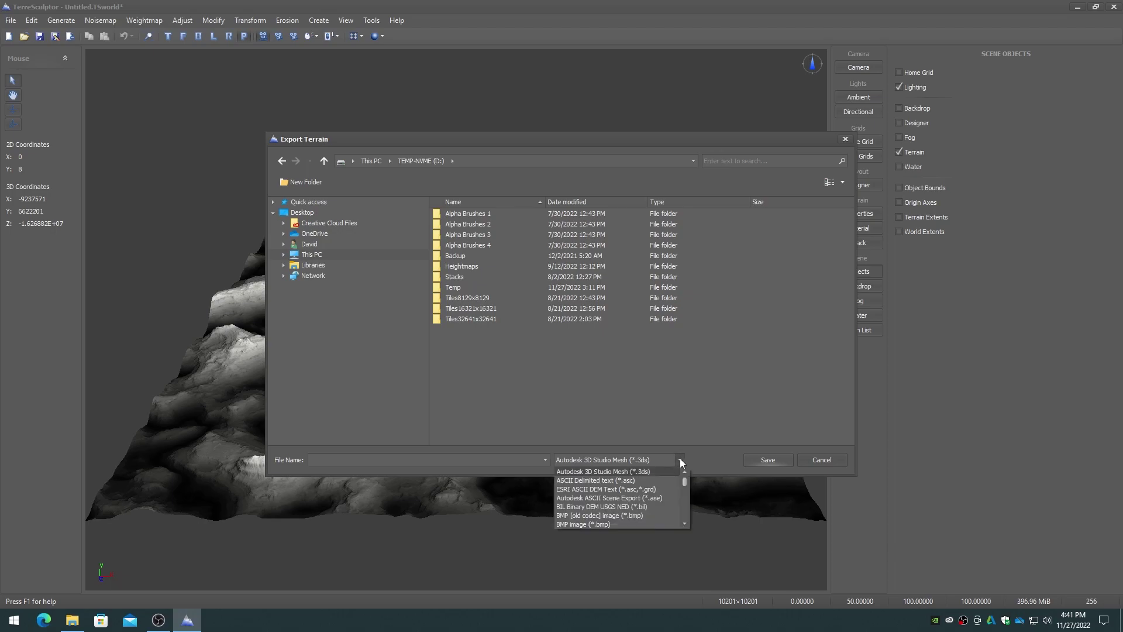
left_click_drag(684, 485, 684, 497)
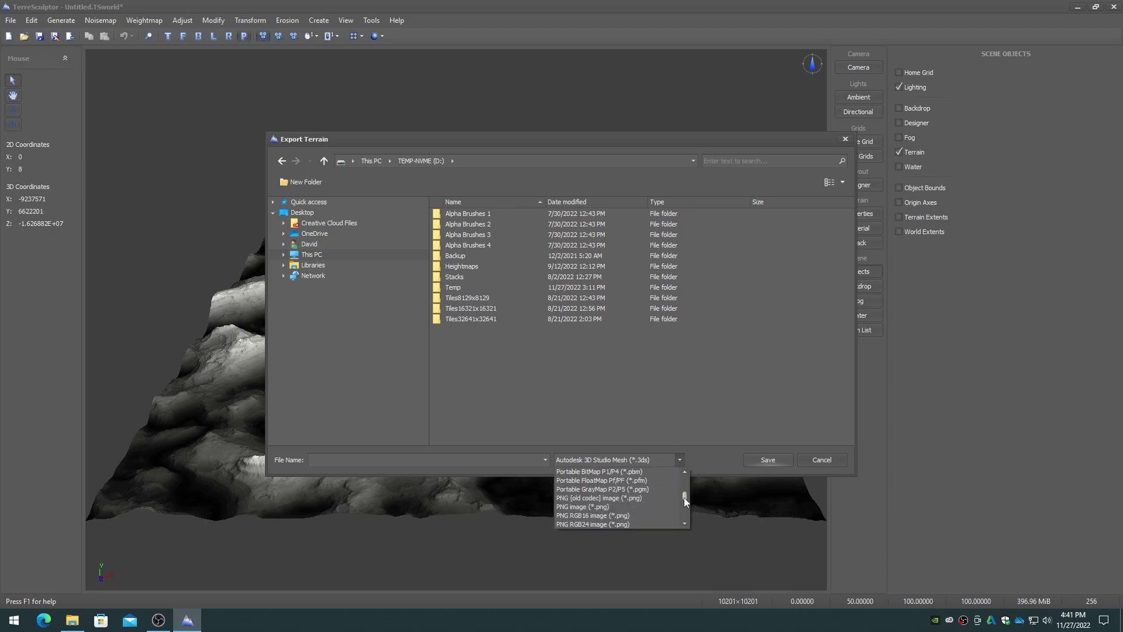
left_click(579, 506)
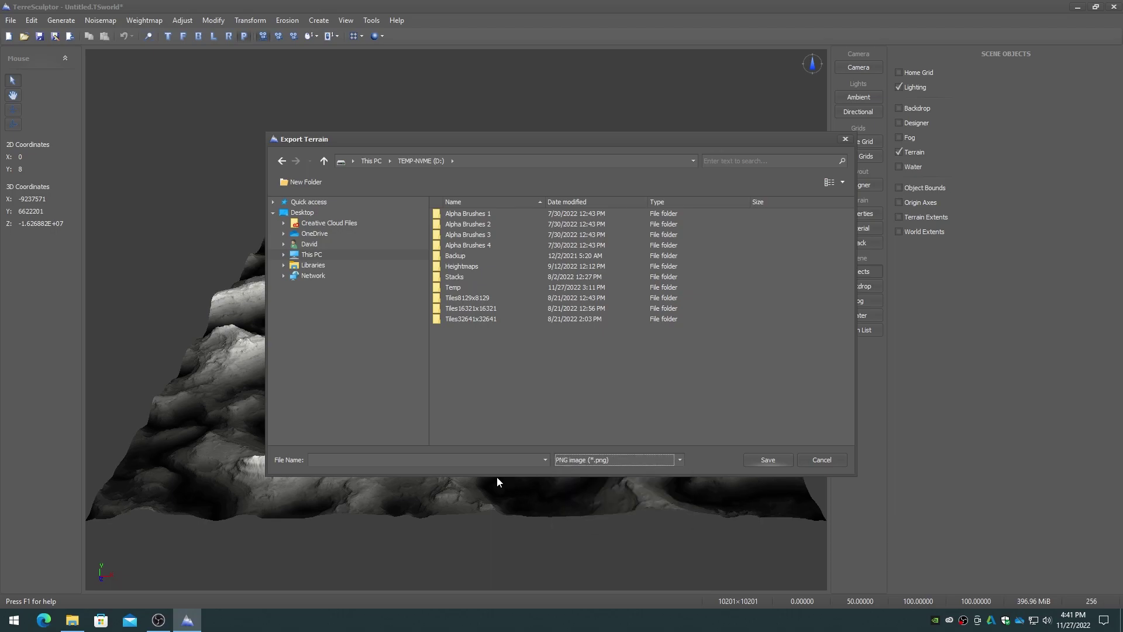
left_click(443, 462)
type("MyTe")
type("rrain.png")
left_click(766, 458)
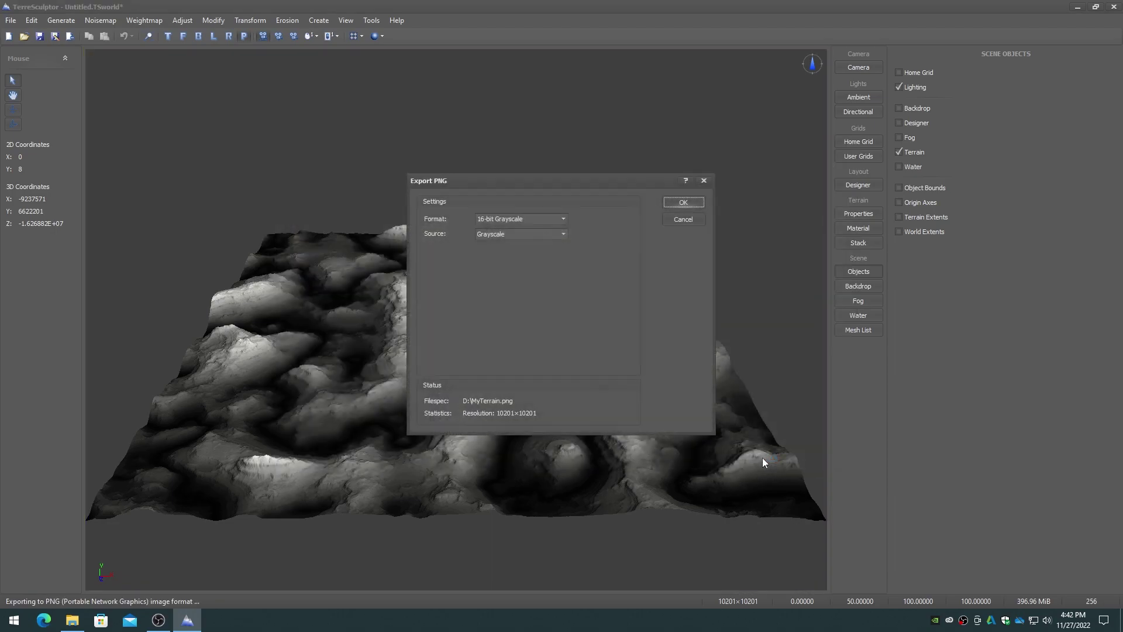
left_click(682, 203)
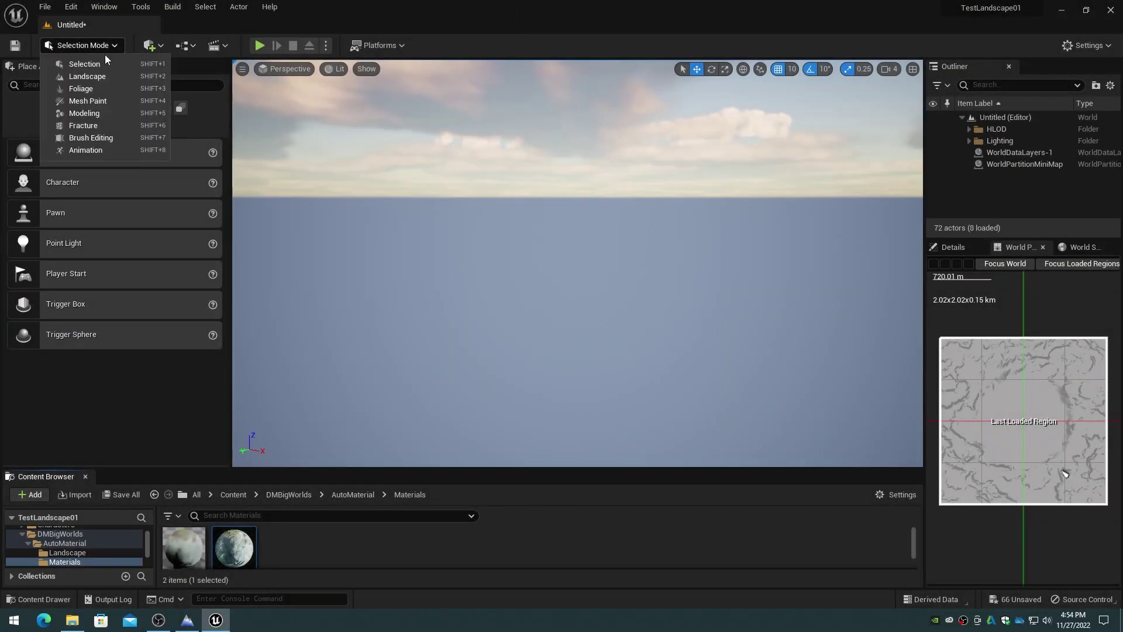
Step: Import D:/MyTerrain.png as the landscape heightmap, assign the auto material, and edit the vertical scale
left_click(96, 77)
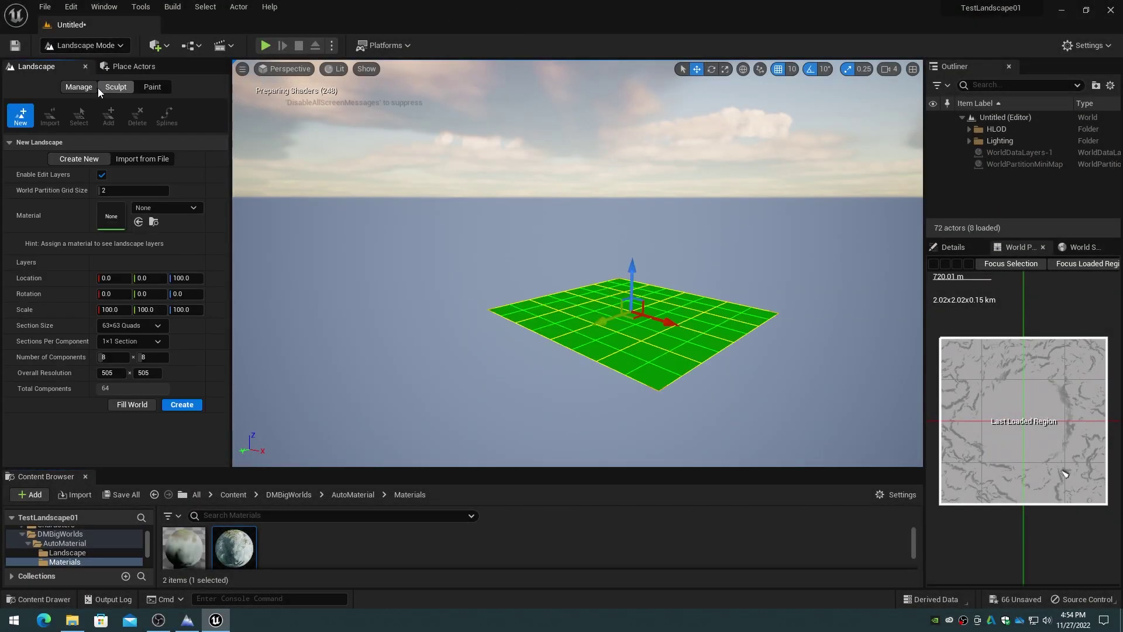
left_click(136, 157)
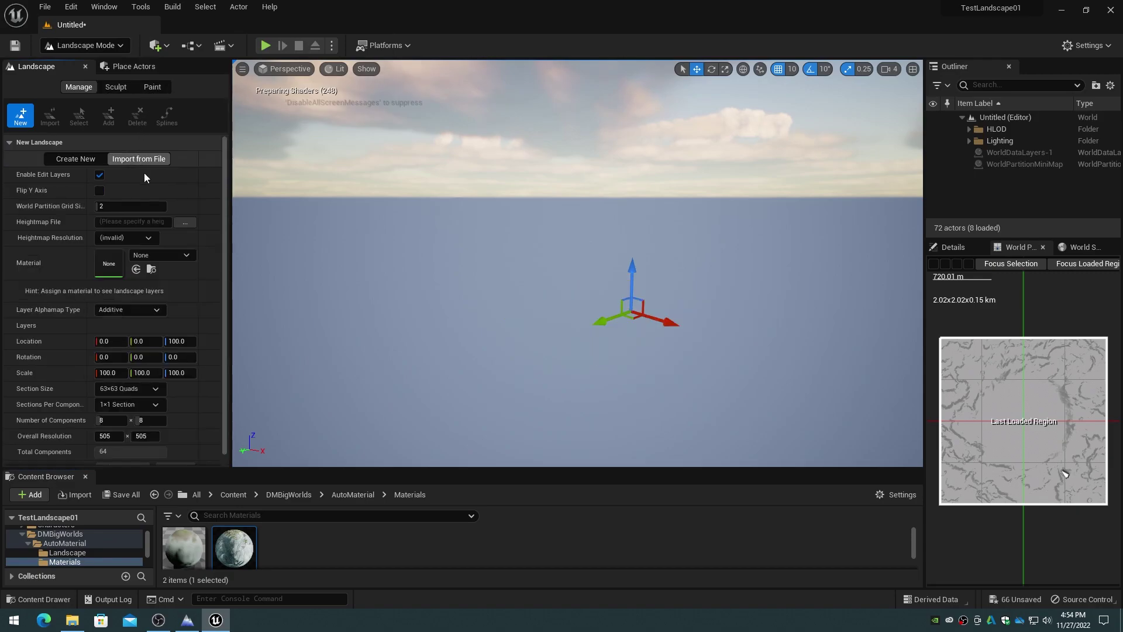
left_click(186, 222)
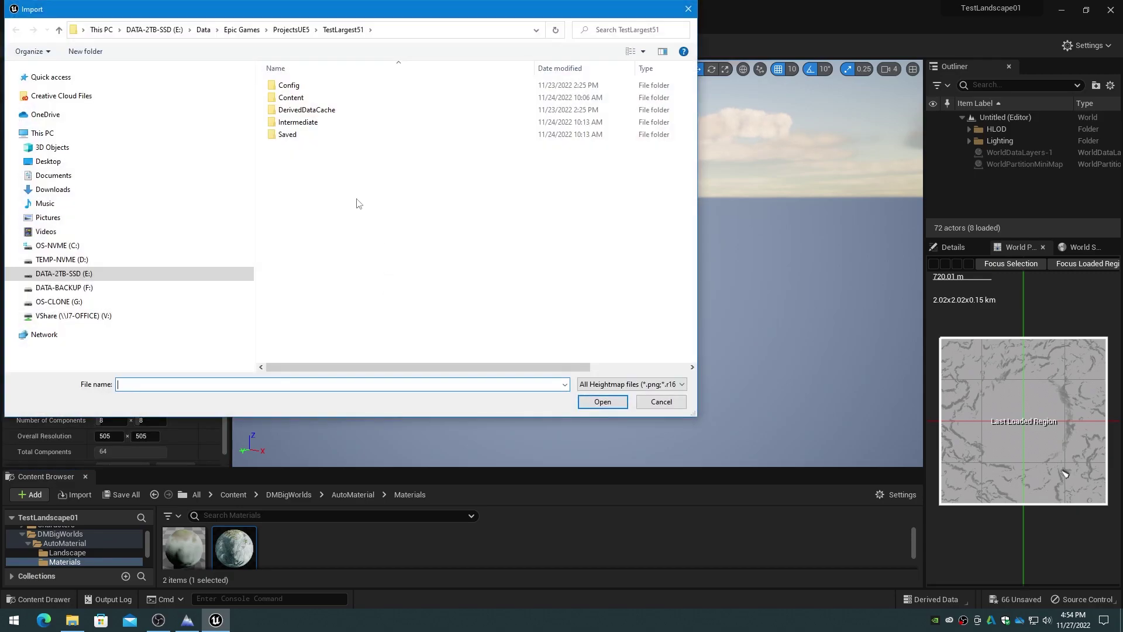
left_click(58, 274)
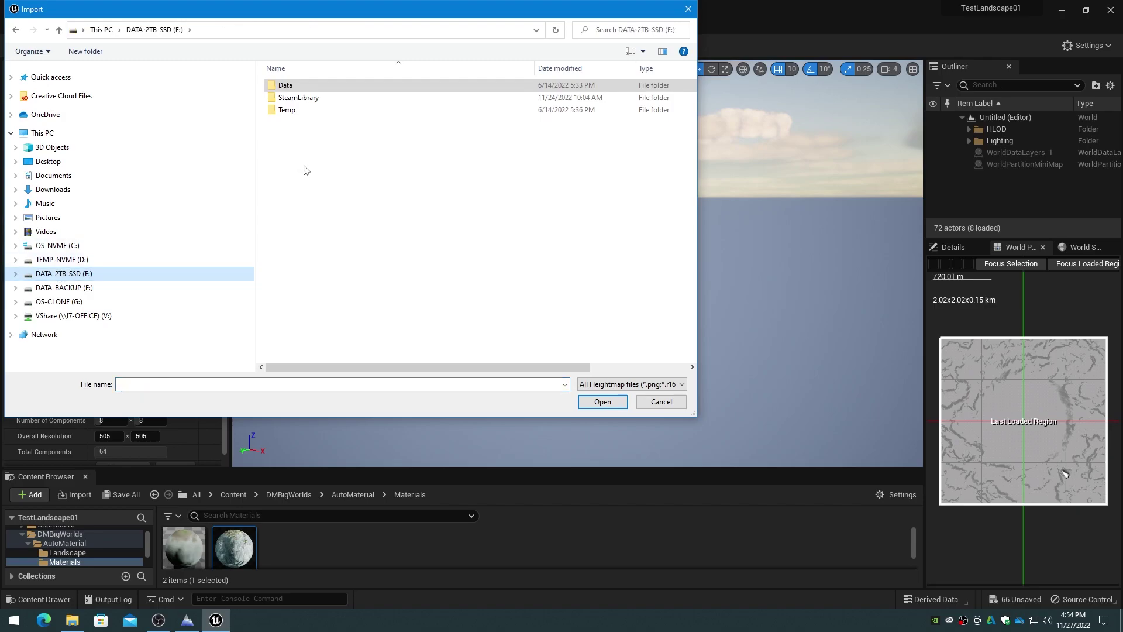
left_click(53, 259)
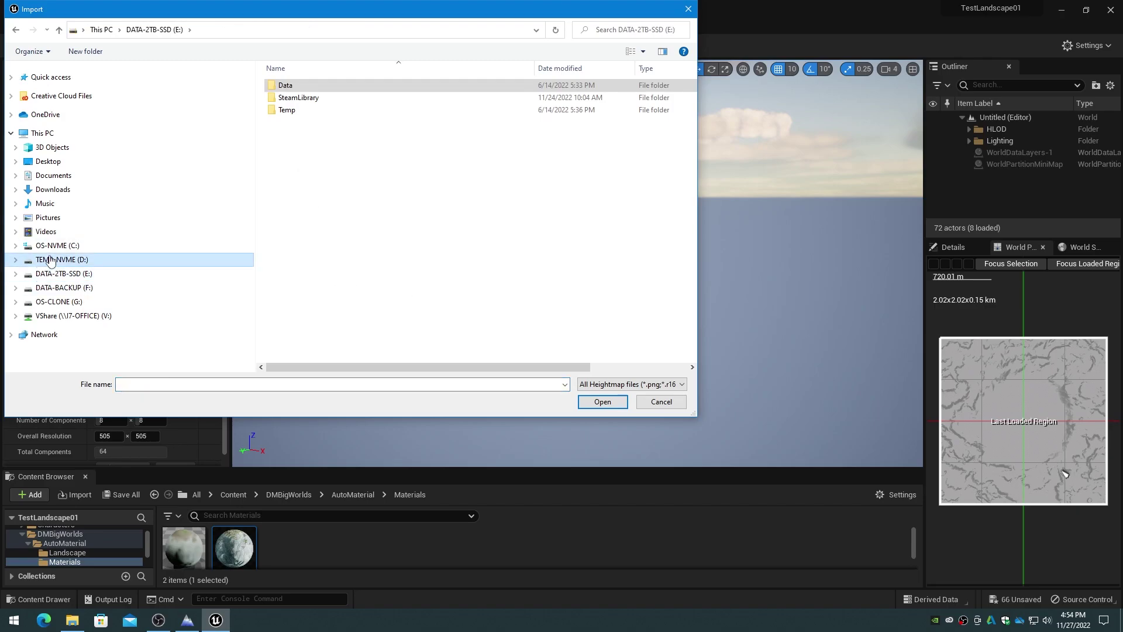
left_click(656, 168)
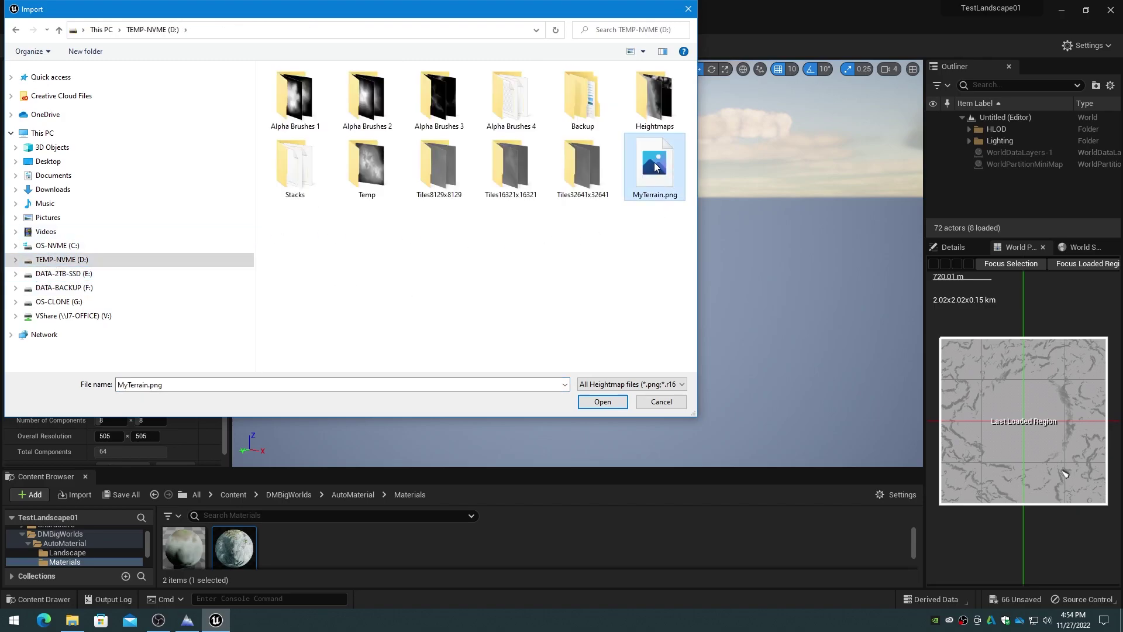
left_click(604, 406)
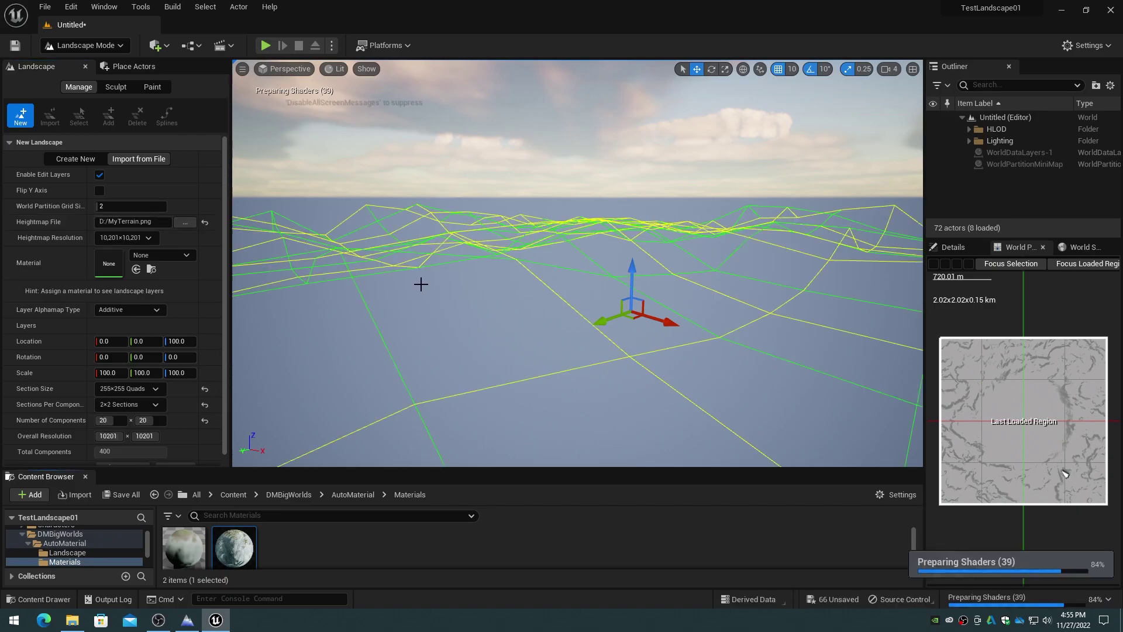
left_click(136, 269)
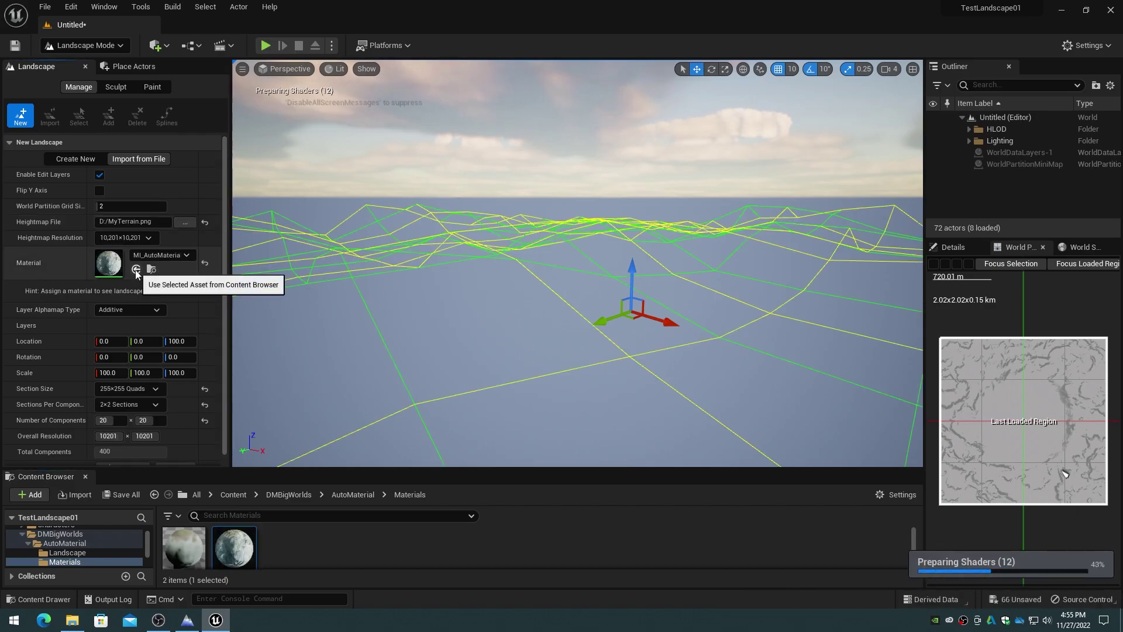
left_click(180, 373)
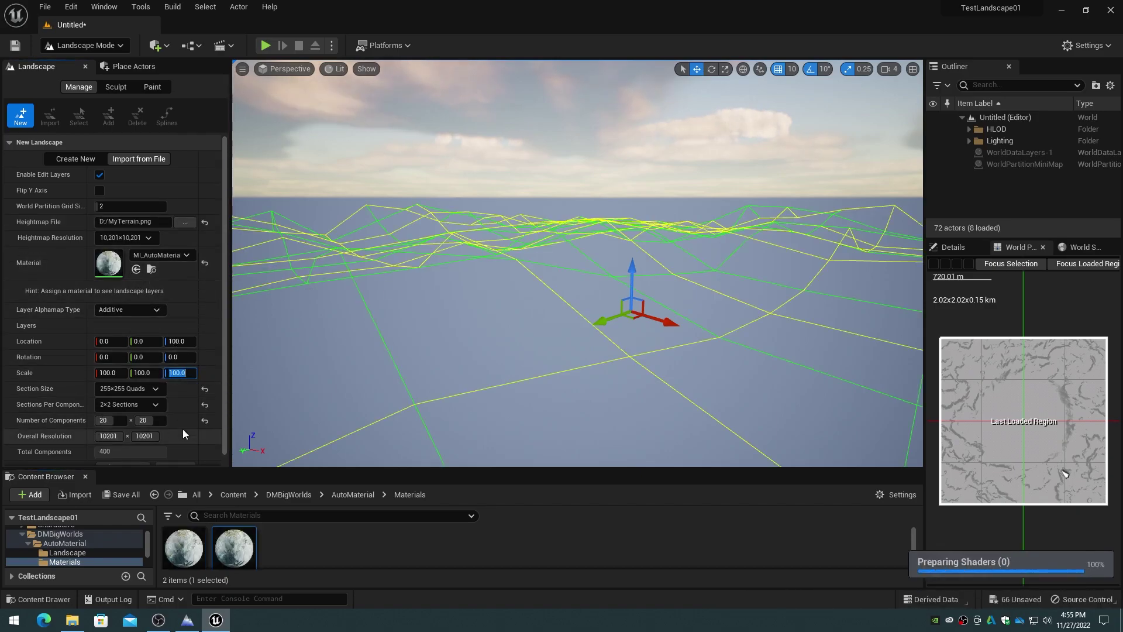